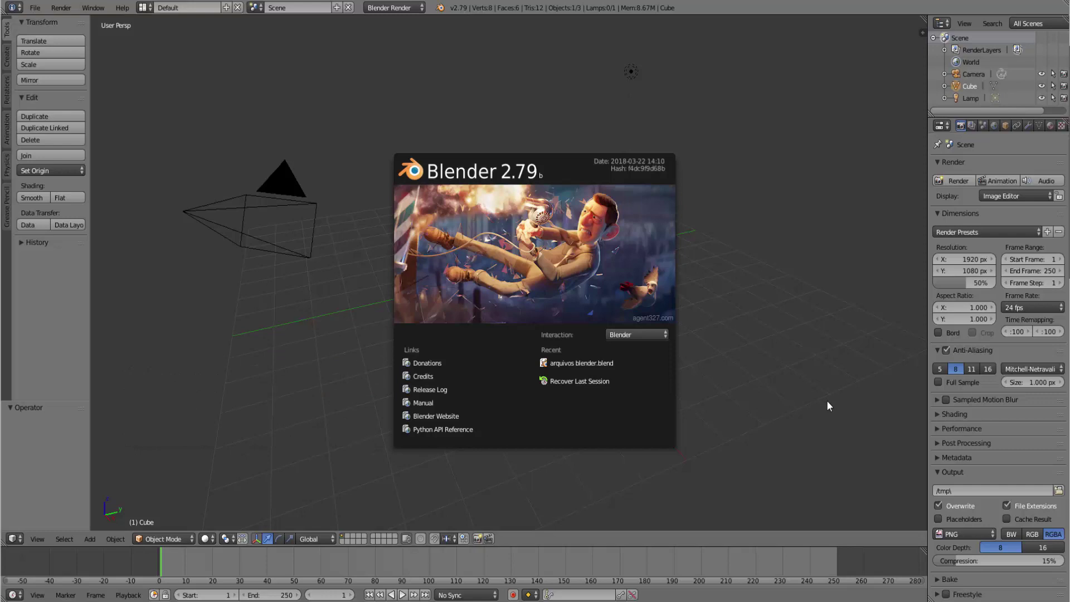
Close the splash screen and delete the default cube.
click(827, 400)
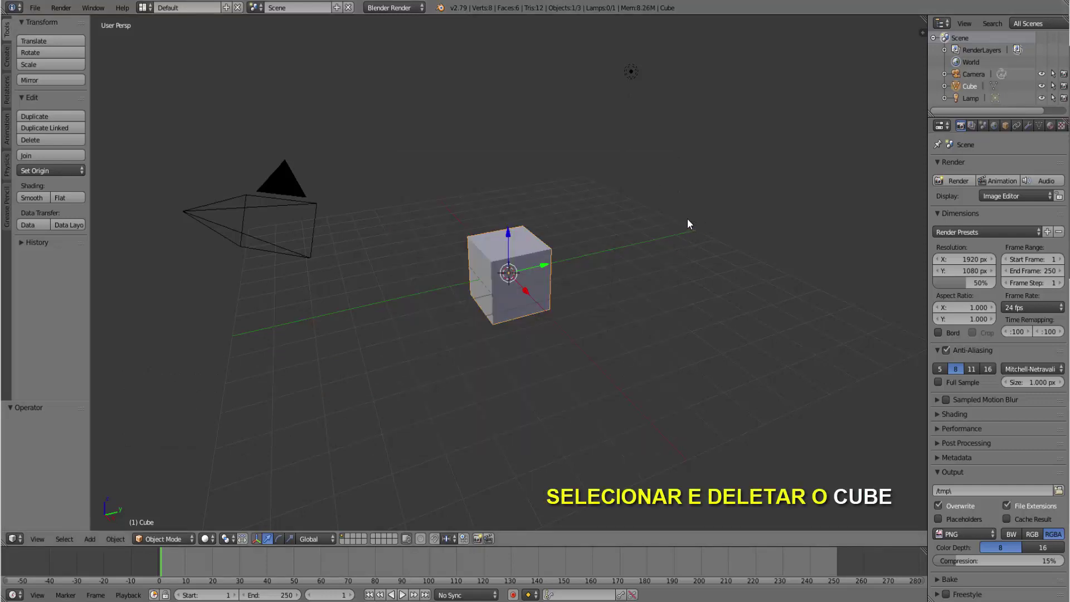
key(x)
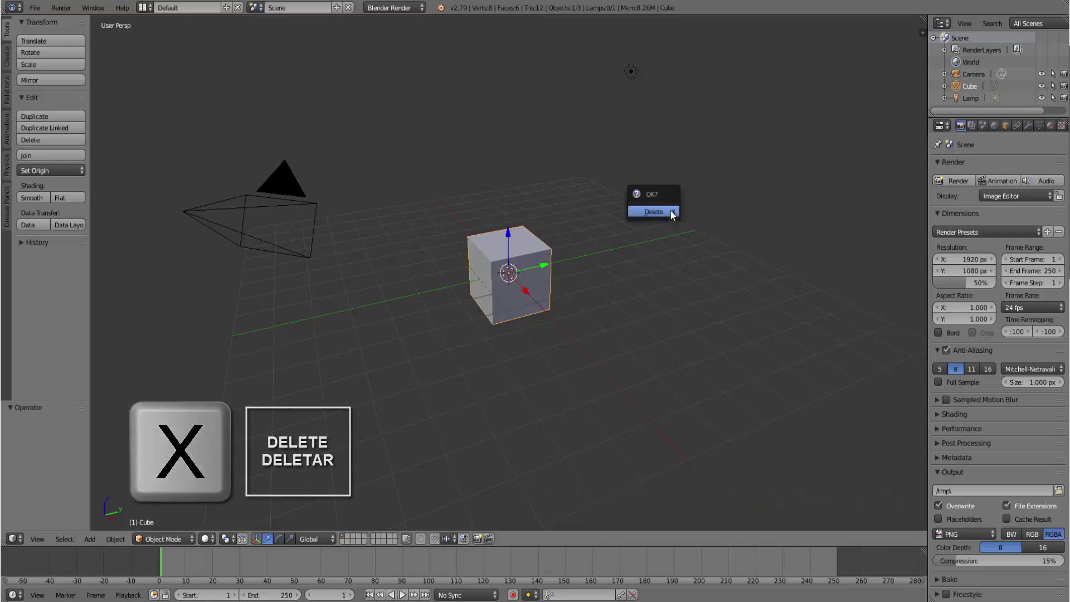
click(653, 211)
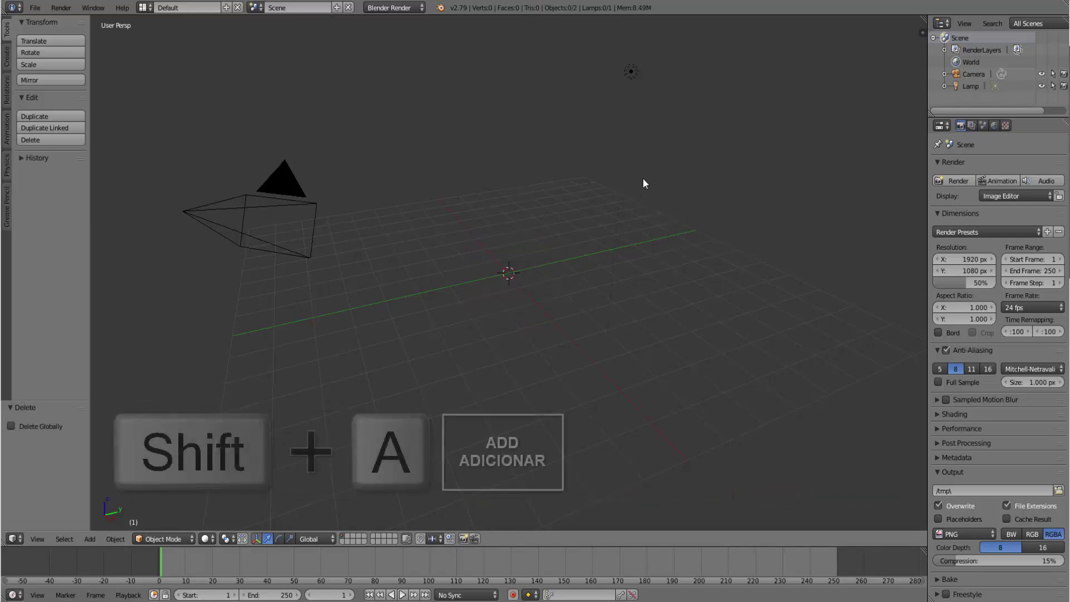
Add a Plane mesh at the scene origin and zoom in on it.
key(shift+a)
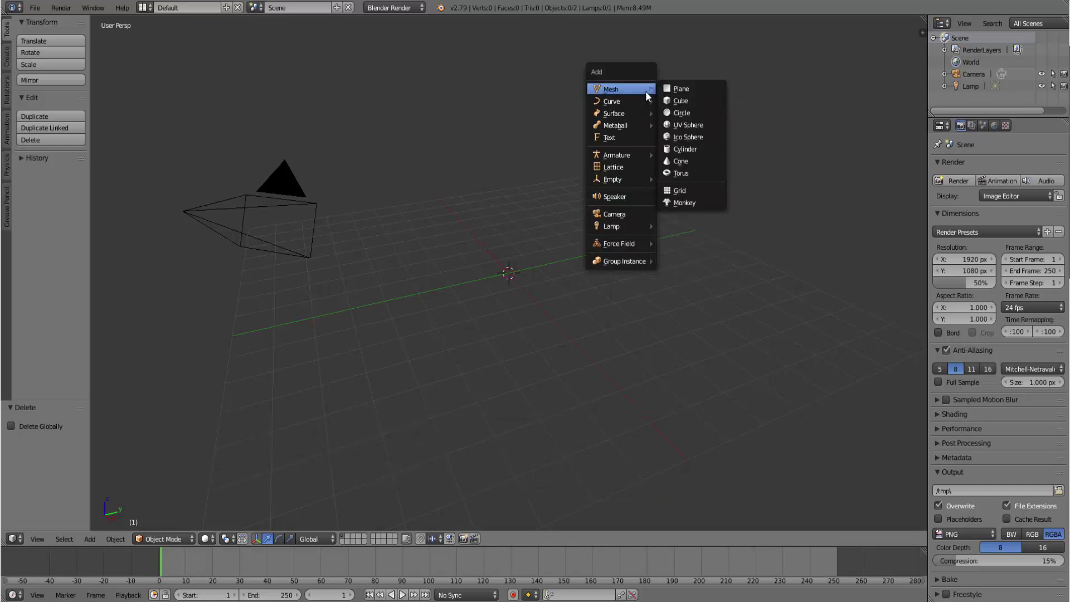
click(696, 89)
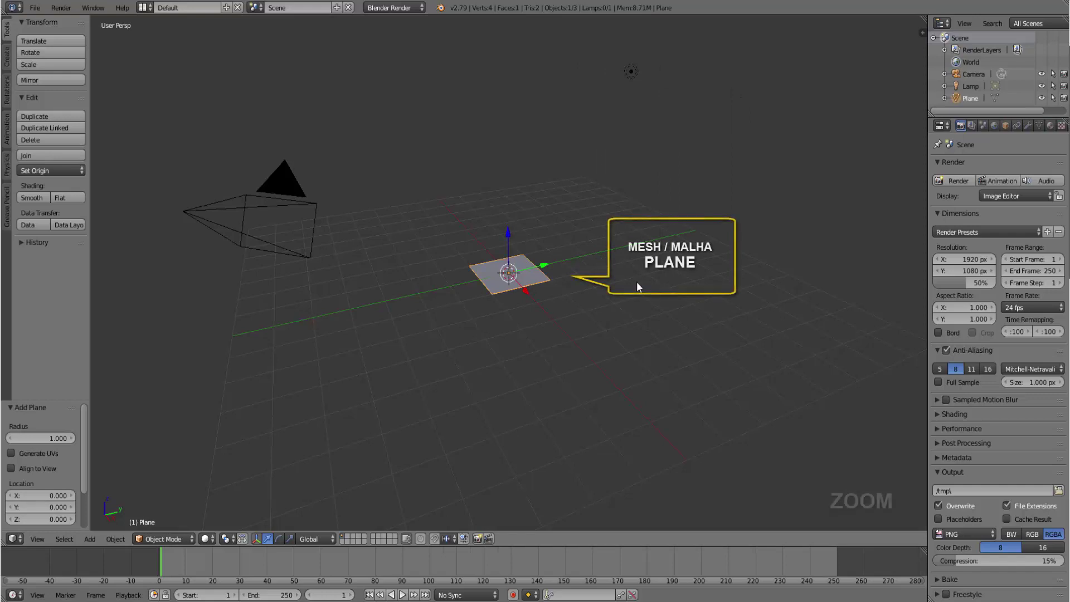
scroll(636, 282, up, 3)
scroll(636, 282, up, 3)
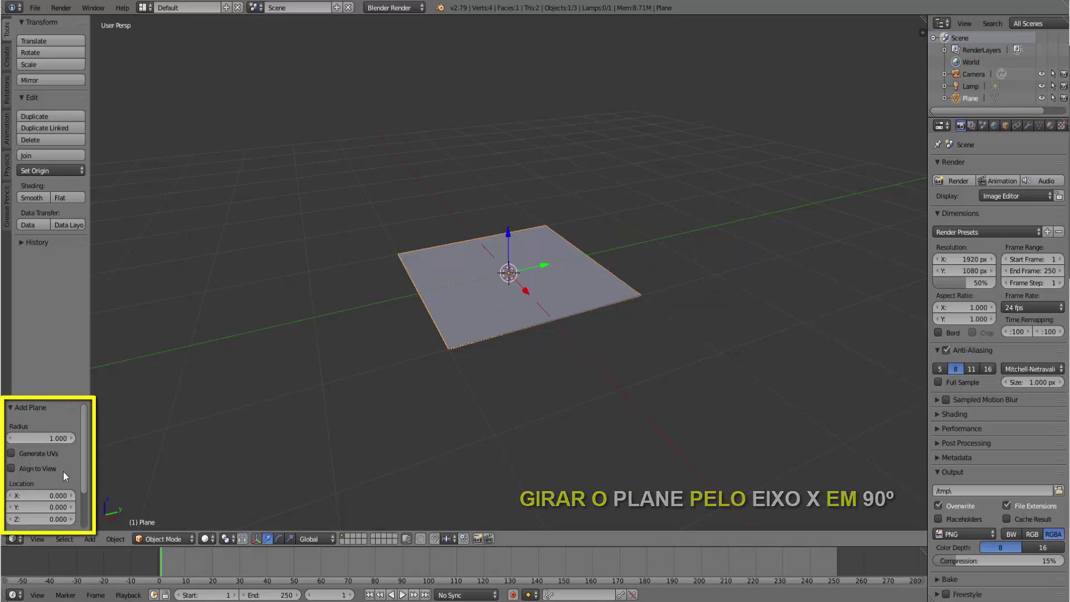
Set the new plane's X rotation to 90° so it stands upright.
scroll(63, 473, down, 3)
click(50, 496)
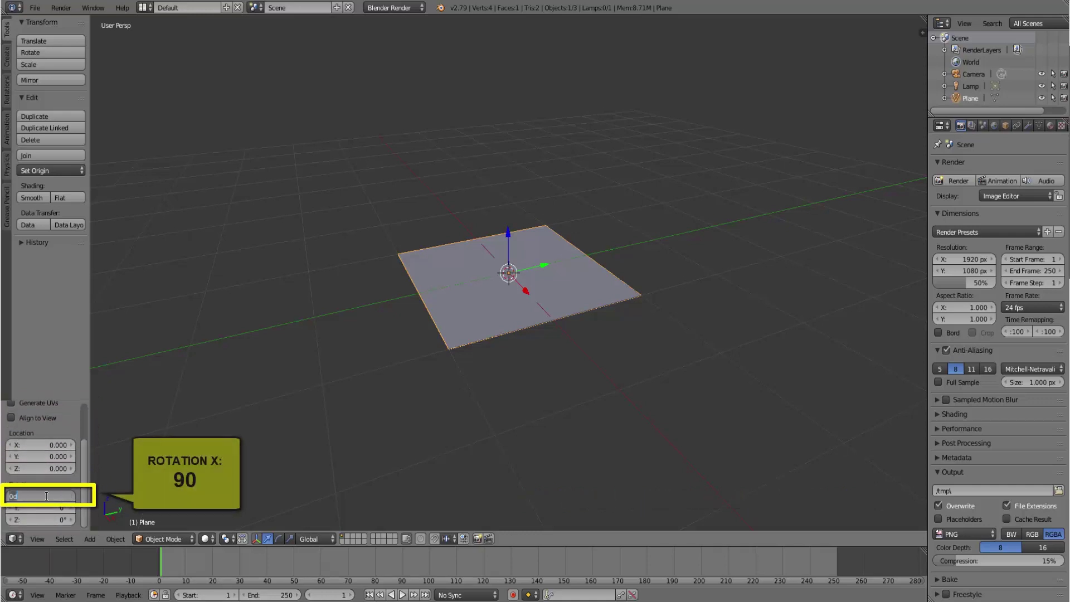
text(90)
key(Return)
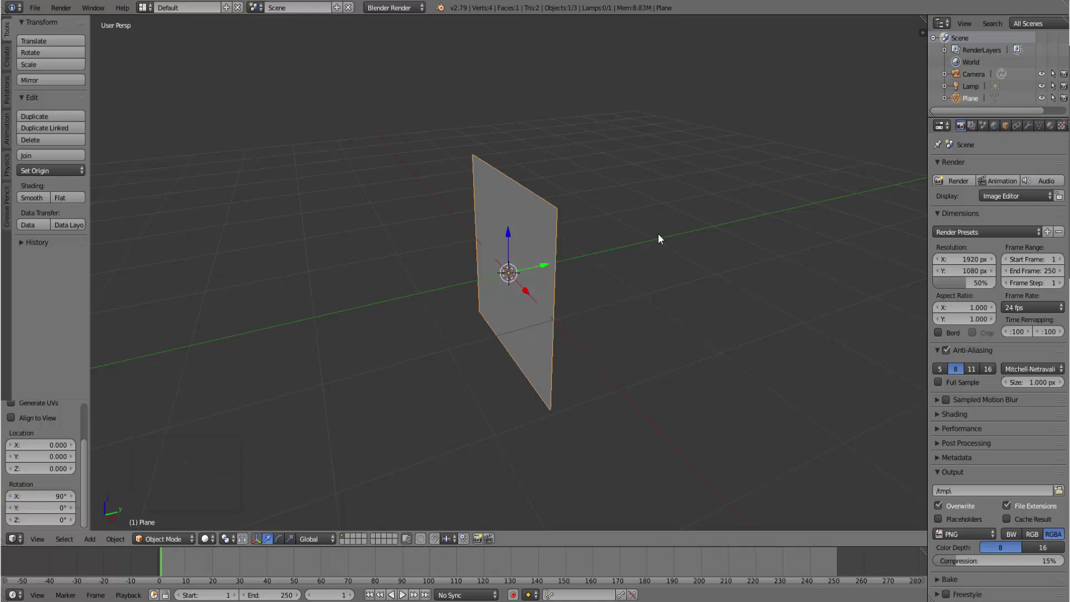
key(ctrl+a)
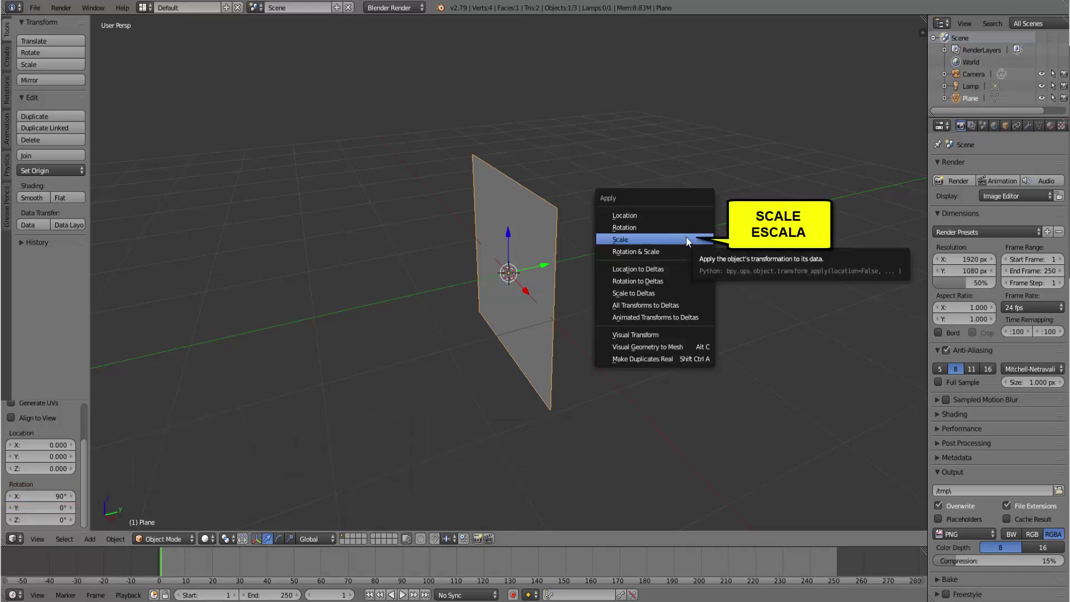
Apply both scale and rotation to the upright plane.
click(685, 239)
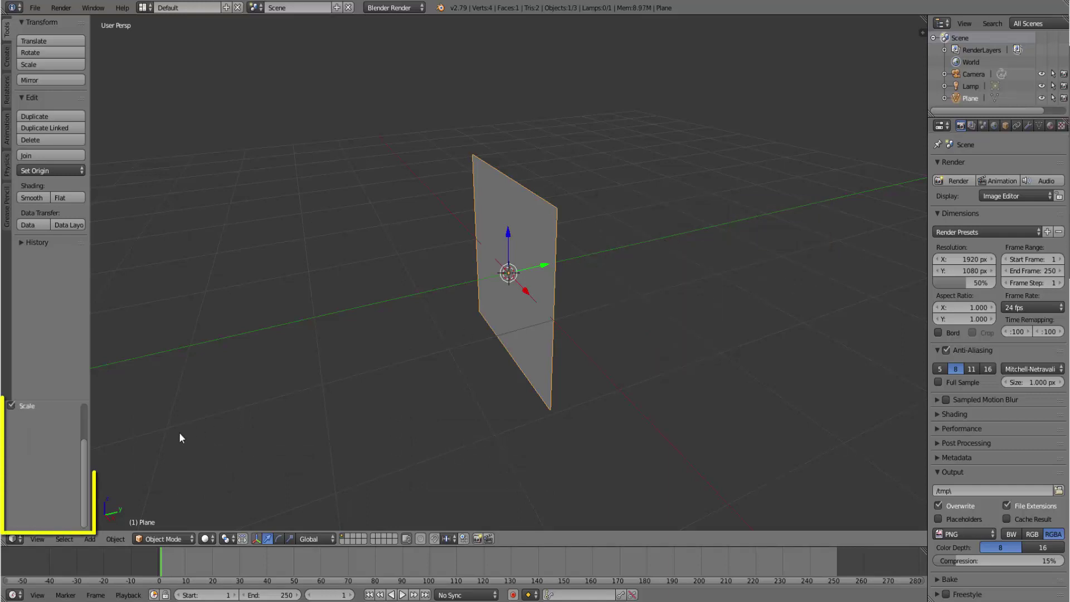
drag(84, 450, 82, 407)
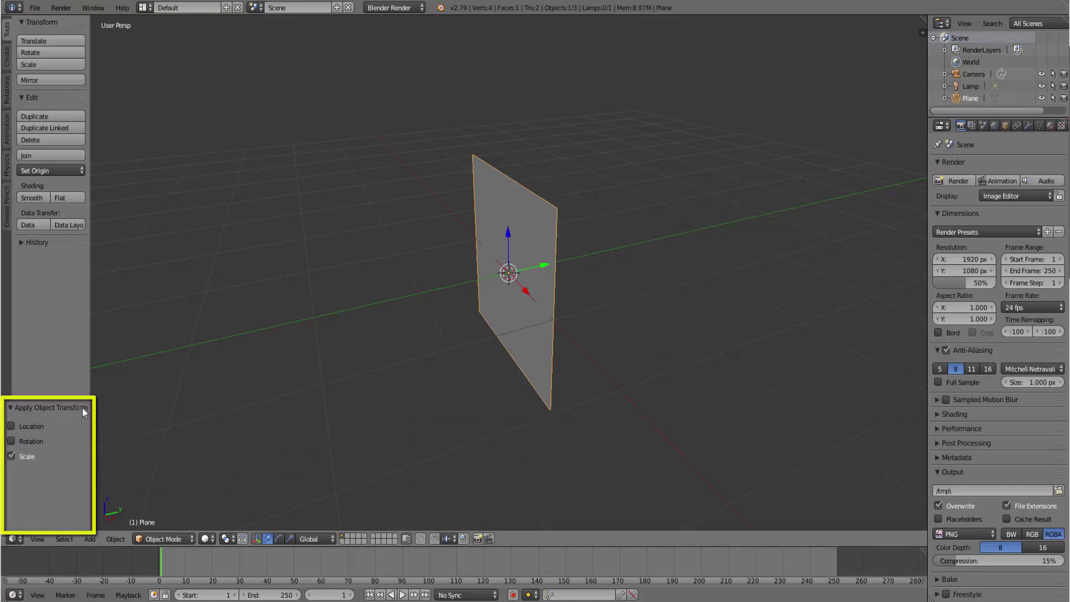
click(12, 441)
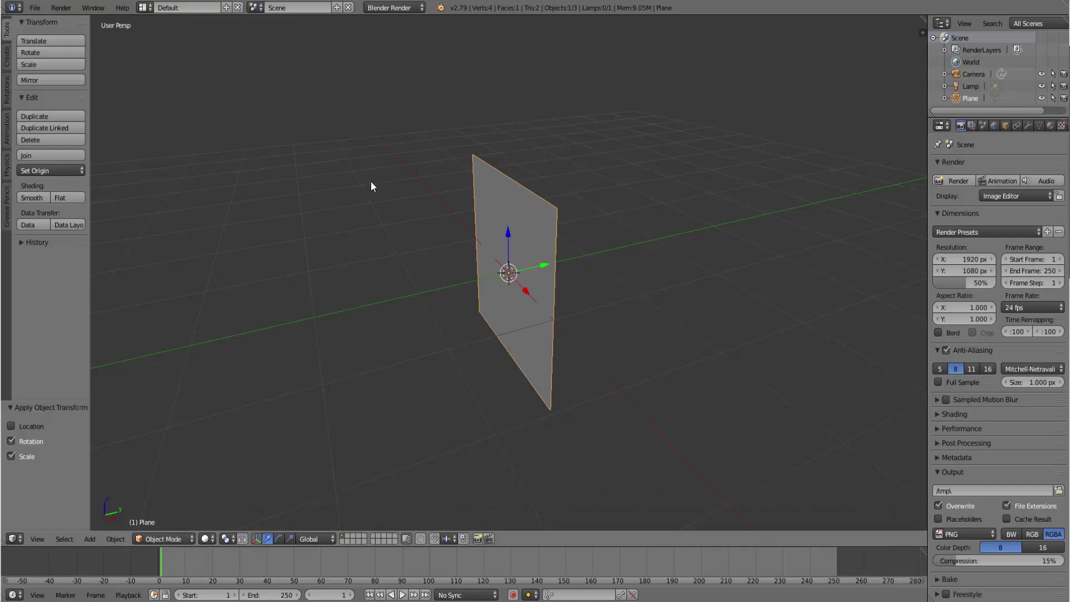
Subdivide the plane in Edit Mode with 60 cuts, then return to Object Mode.
click(159, 537)
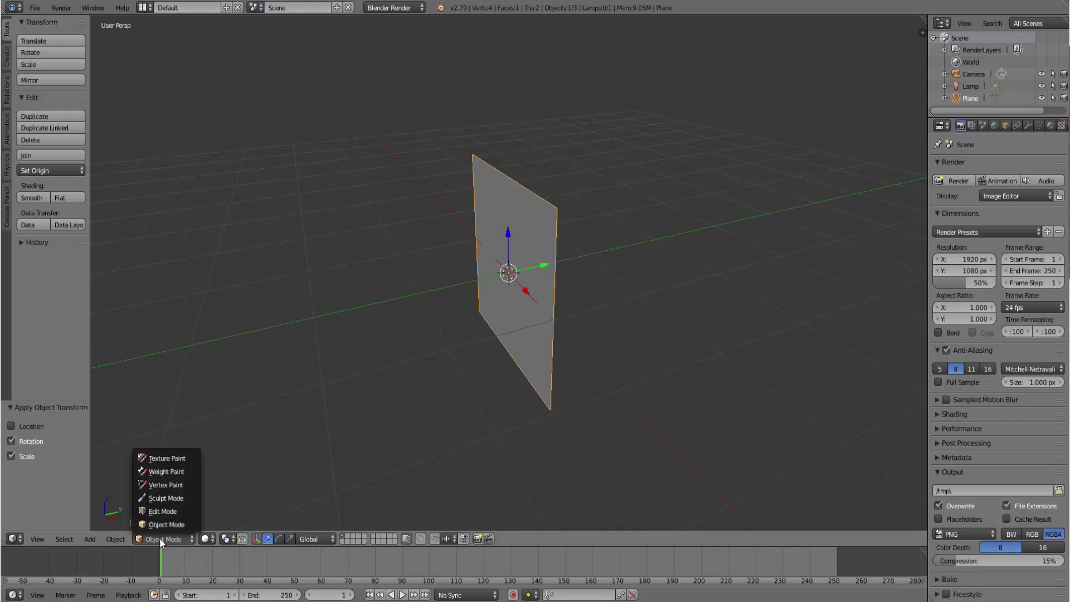
click(178, 512)
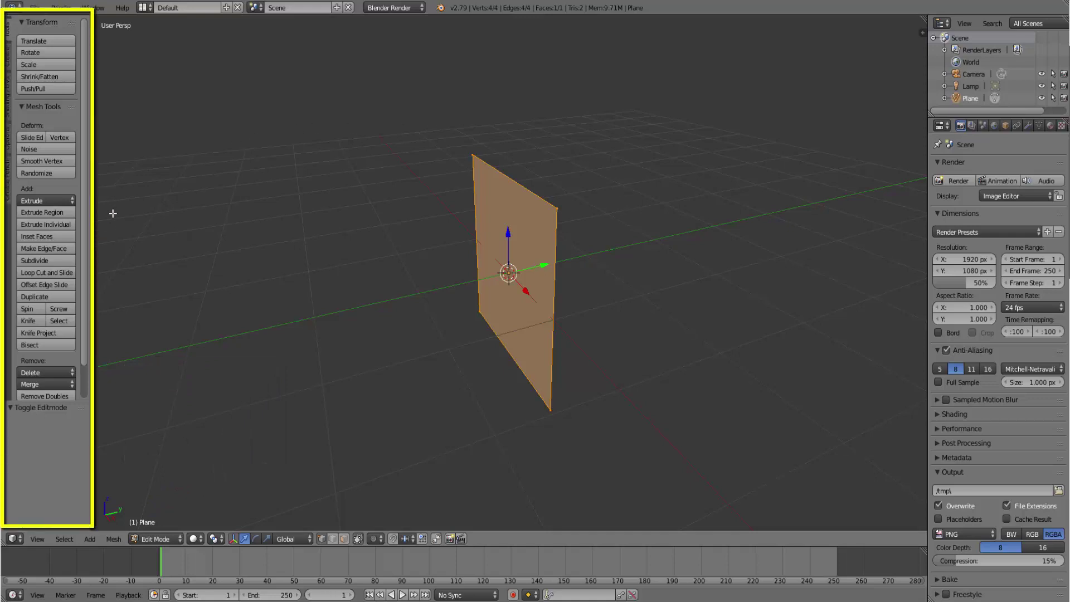
click(49, 260)
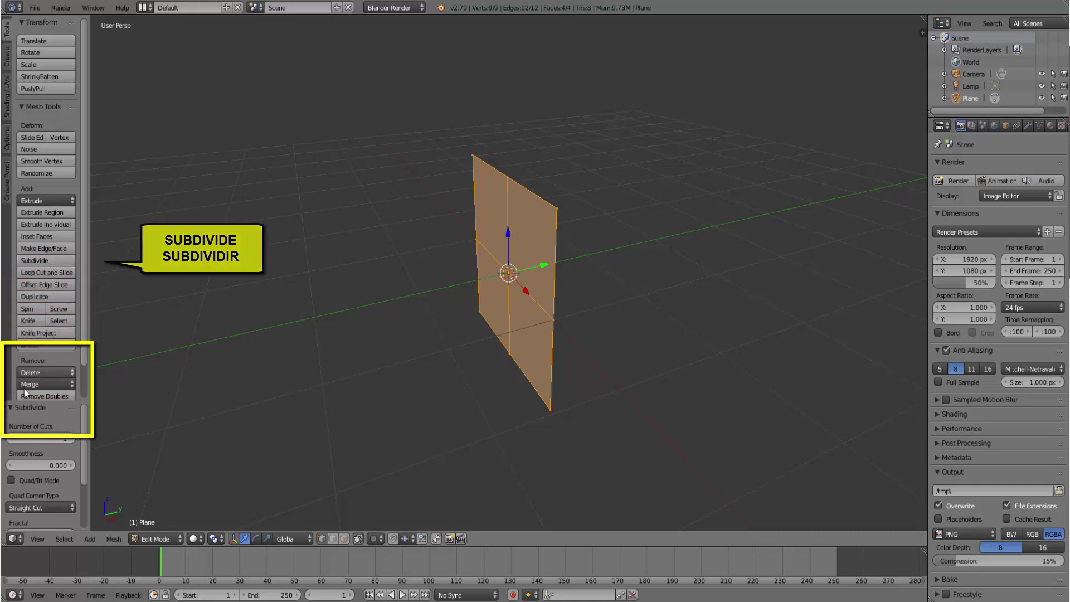
click(48, 437)
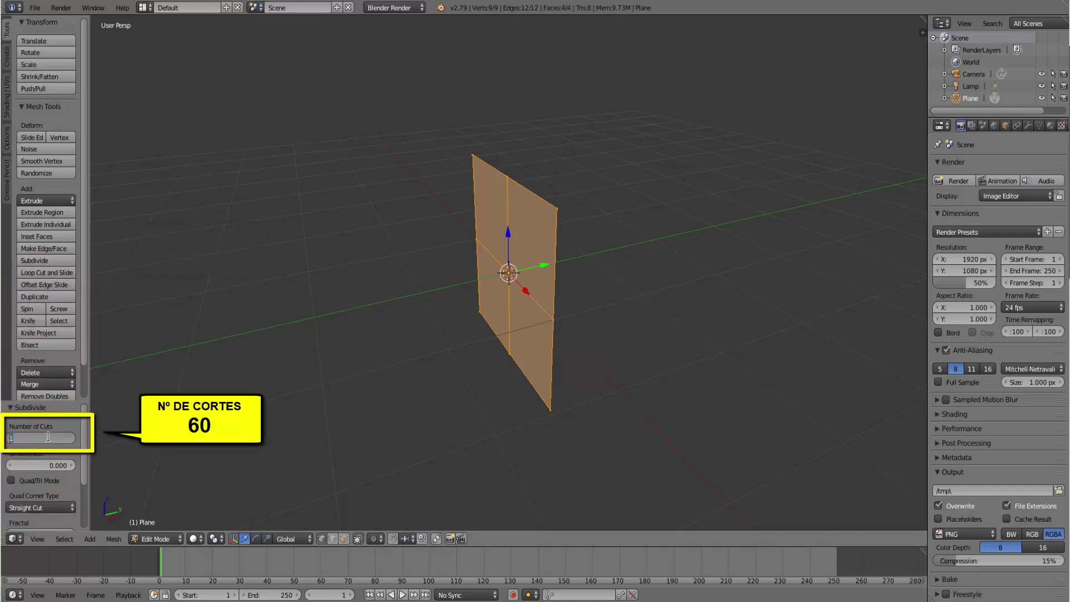
text(0)
key(Return)
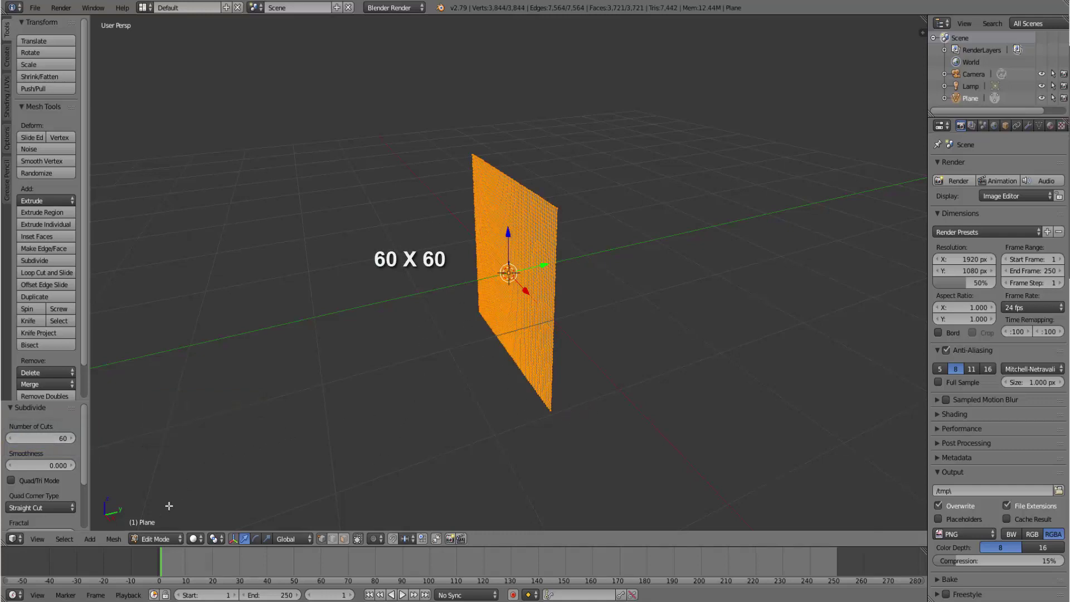
click(160, 537)
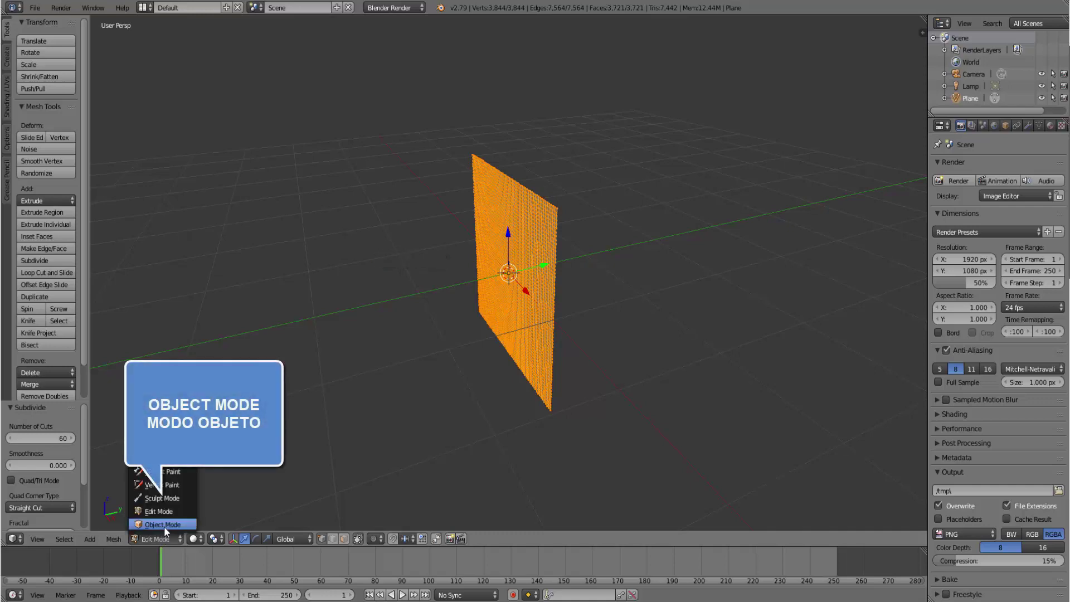
click(164, 526)
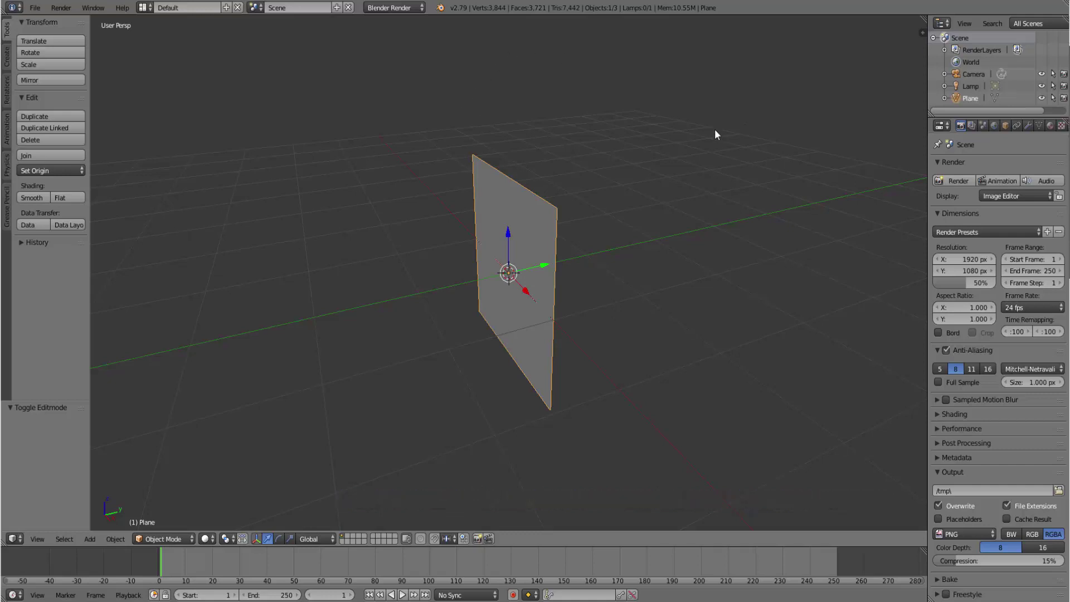
Add a Plain Axes empty at the origin and reselect the plane.
key(shift+a)
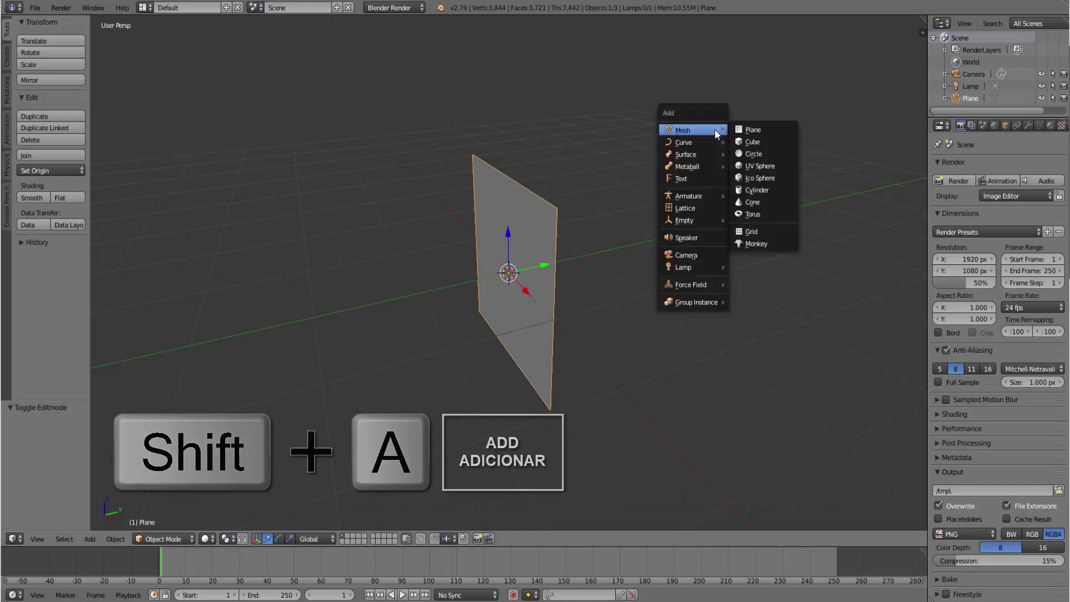
mouse_move(684, 220)
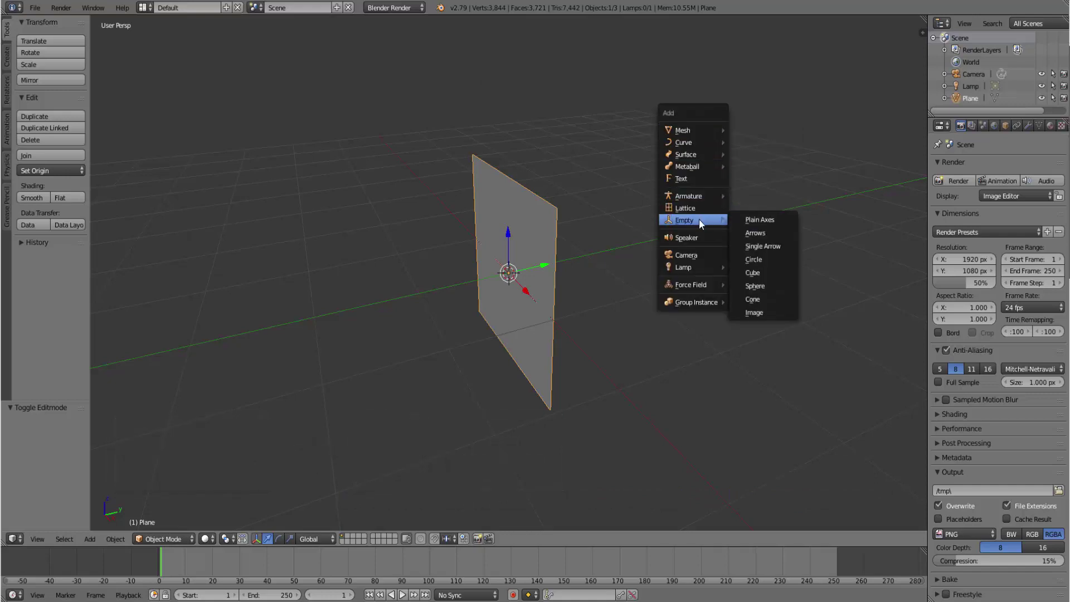
click(760, 220)
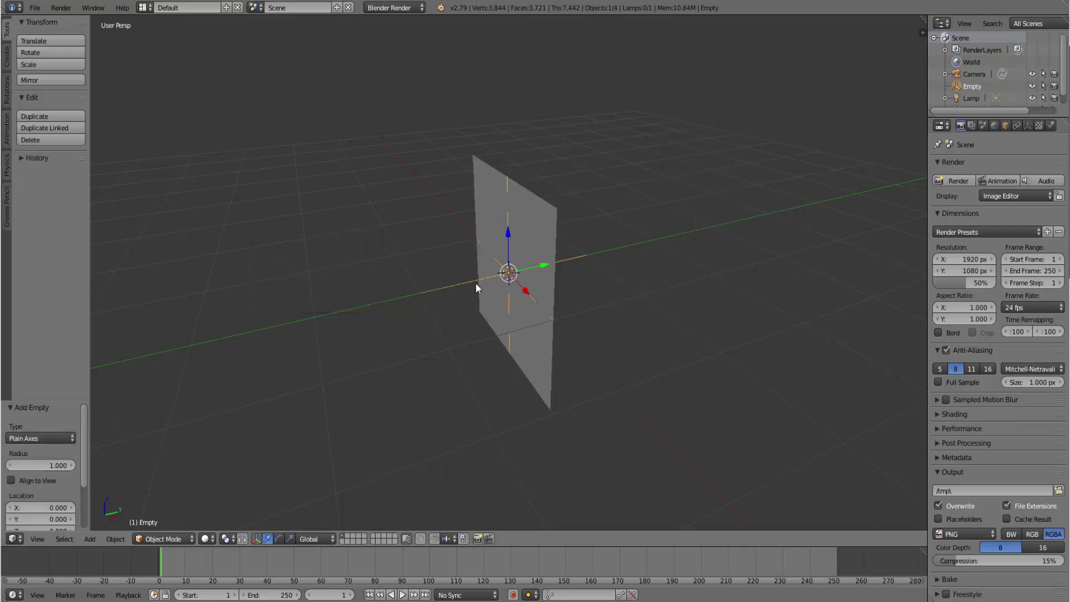
right_click(552, 214)
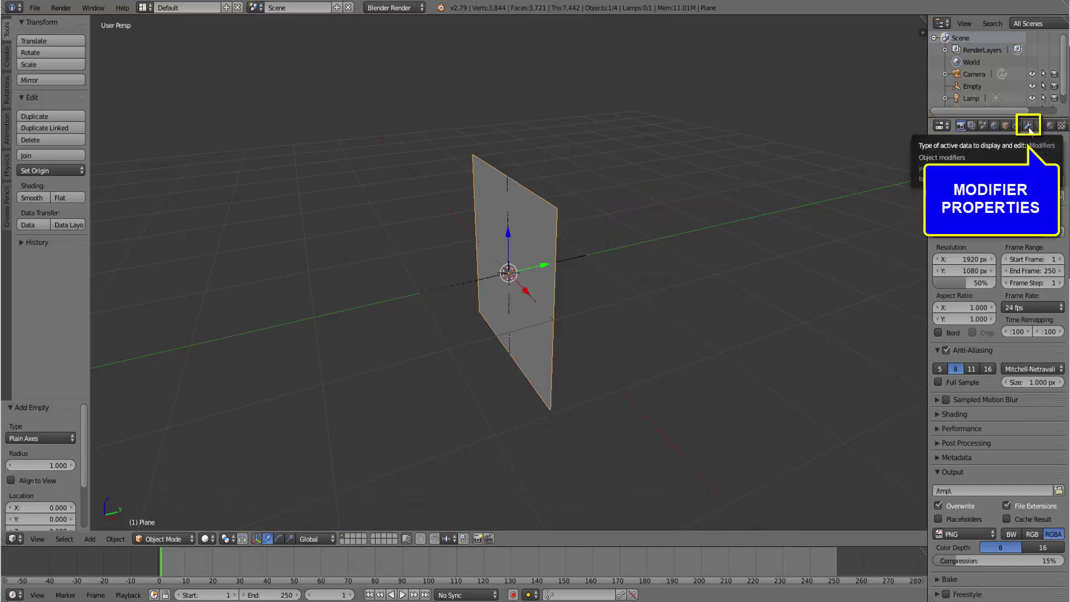
Add a Simple Deform modifier to the plane.
click(1029, 129)
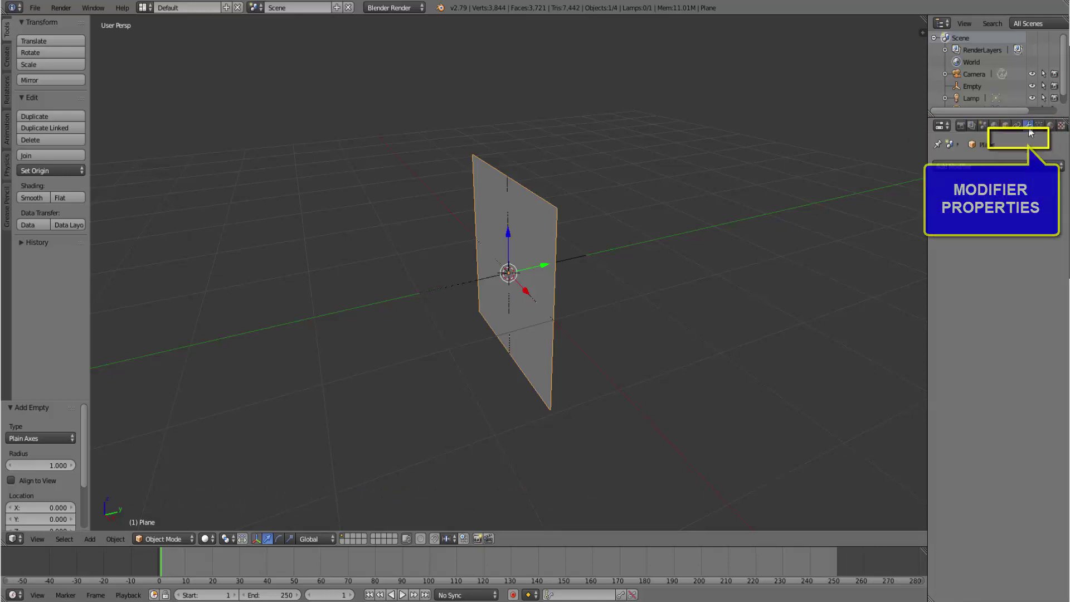
click(1001, 166)
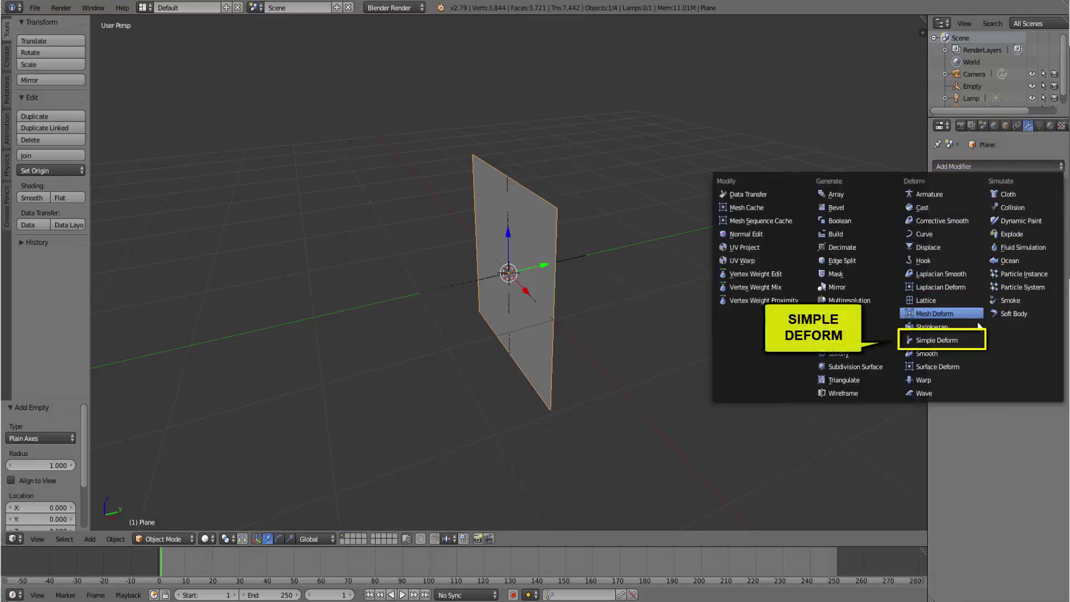
click(965, 340)
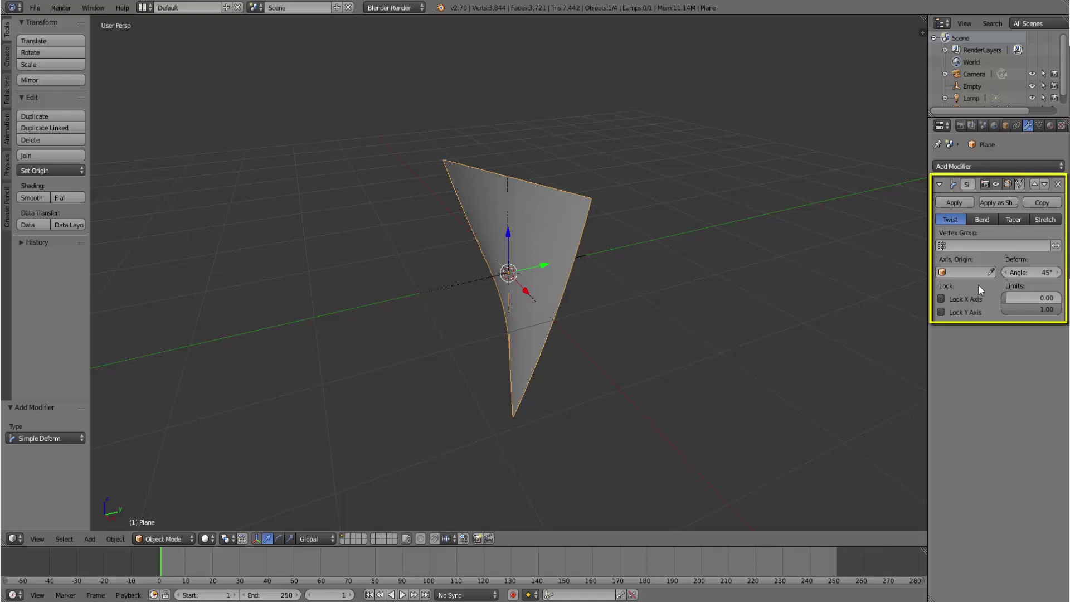
Switch the Simple Deform to Bend with X locked and a 180° angle.
click(981, 218)
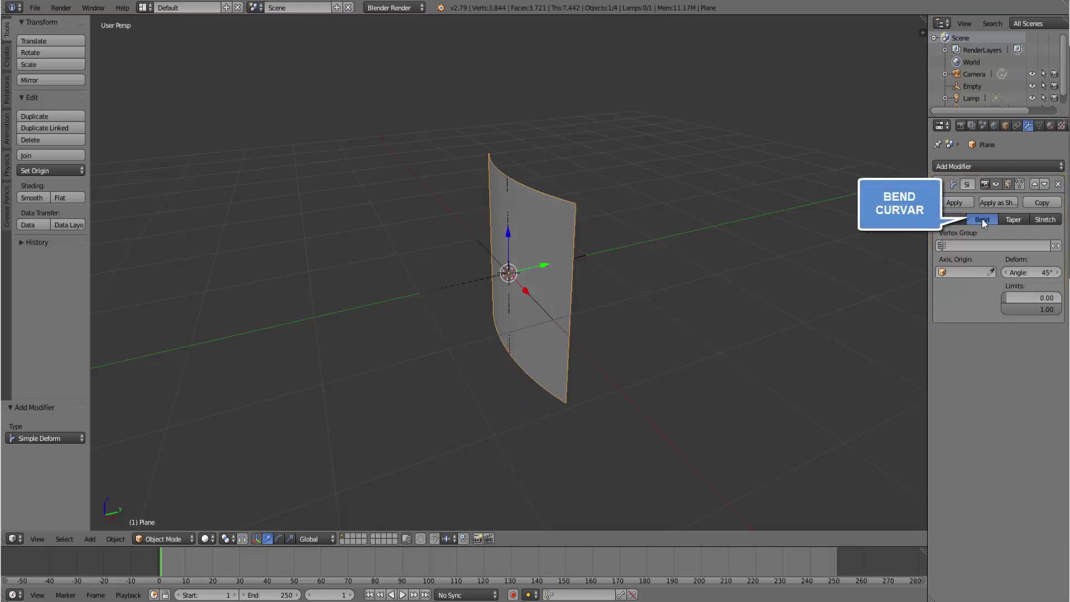
click(951, 219)
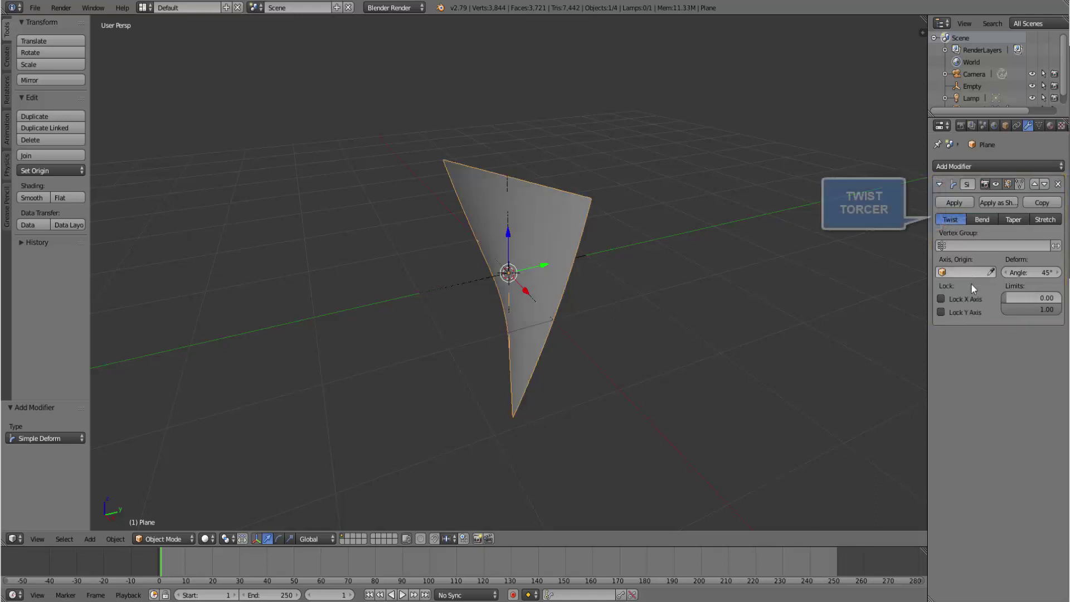
click(941, 299)
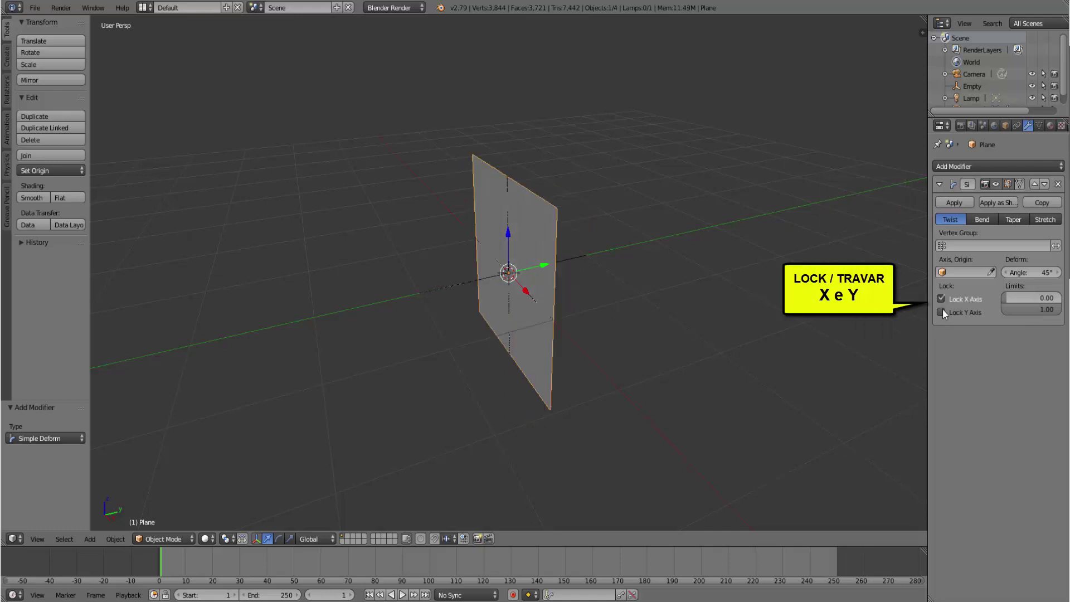
click(991, 220)
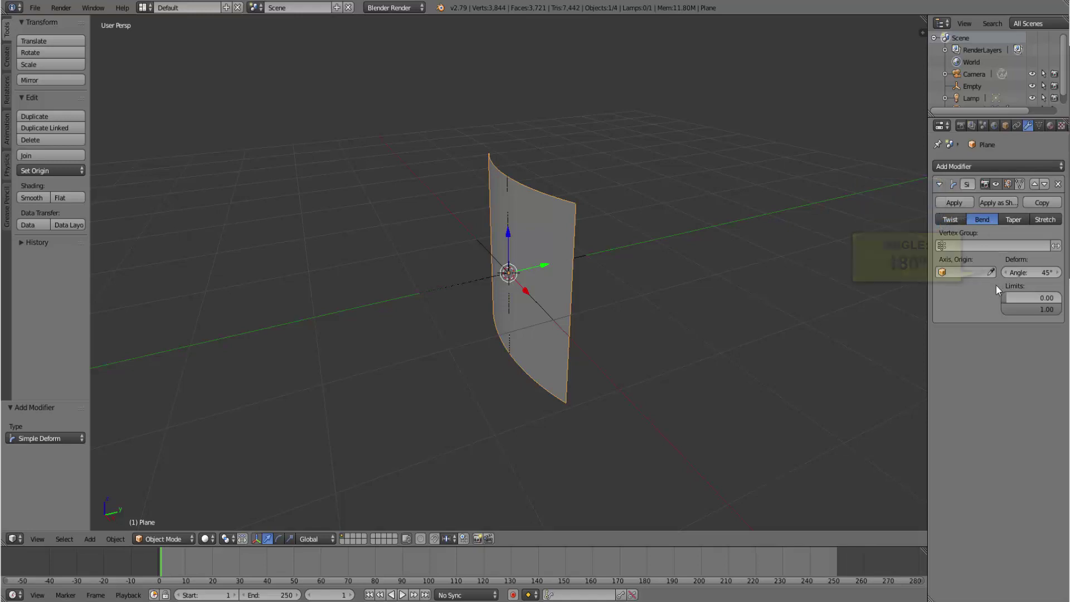
click(1041, 273)
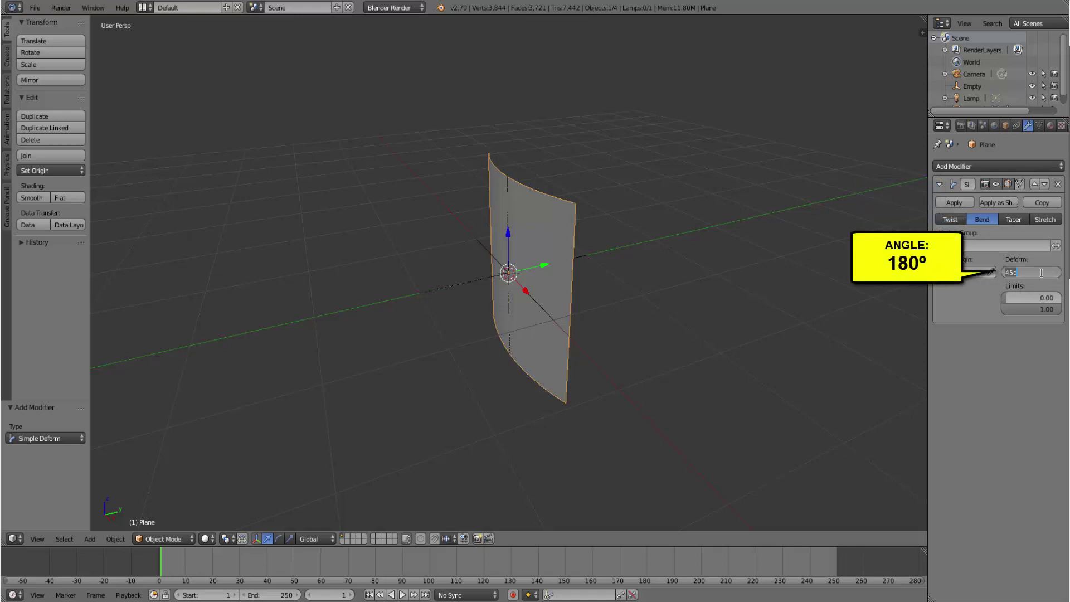
text(18)
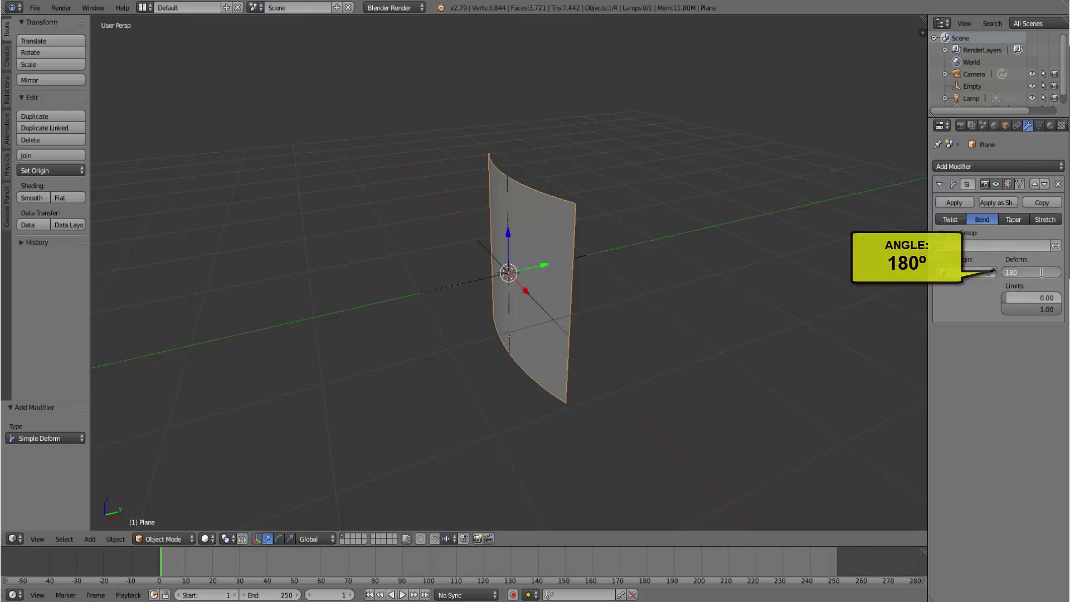
text(0)
key(Return)
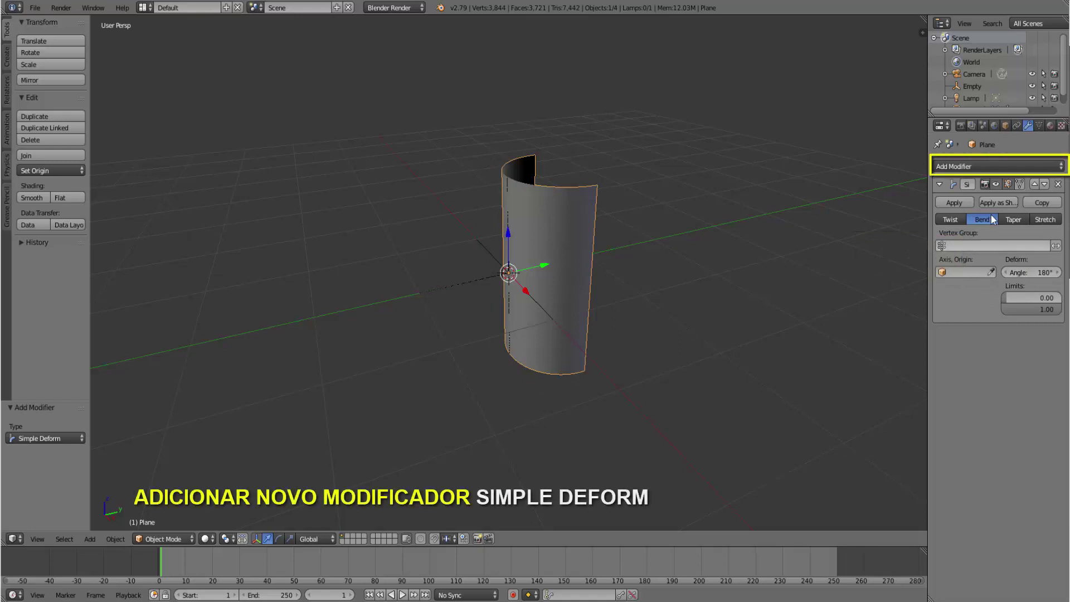
Add a second Simple Deform modifier in Bend mode with X and Y axes locked.
click(990, 166)
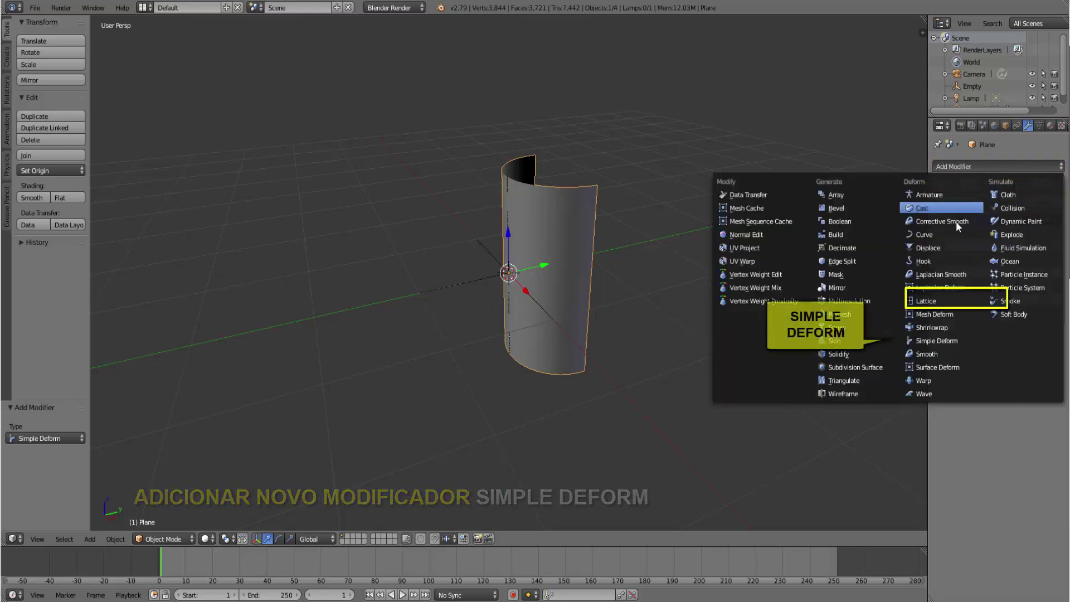
click(953, 340)
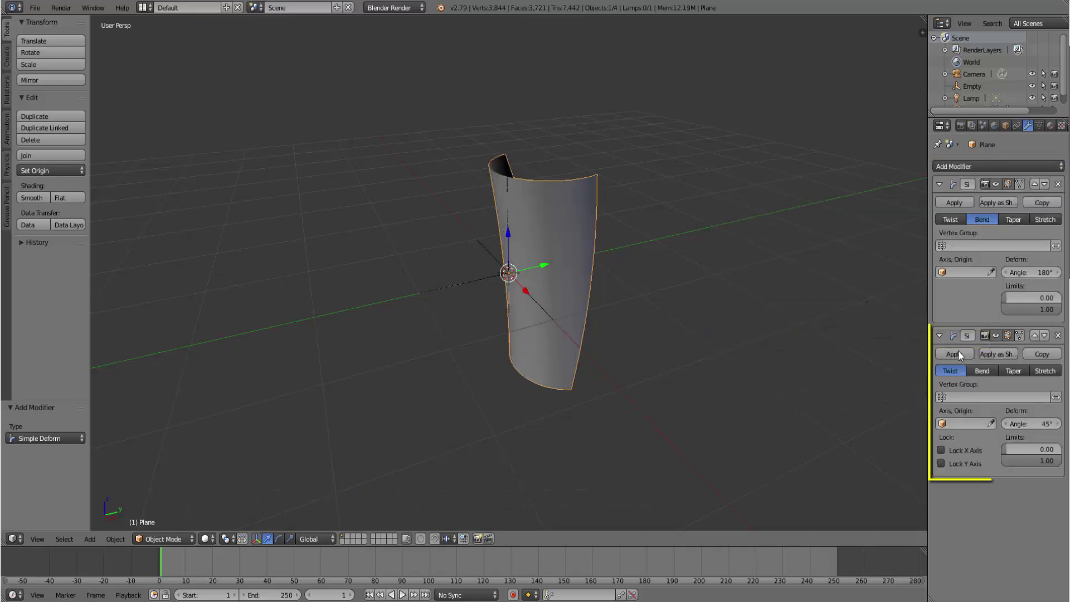
click(939, 185)
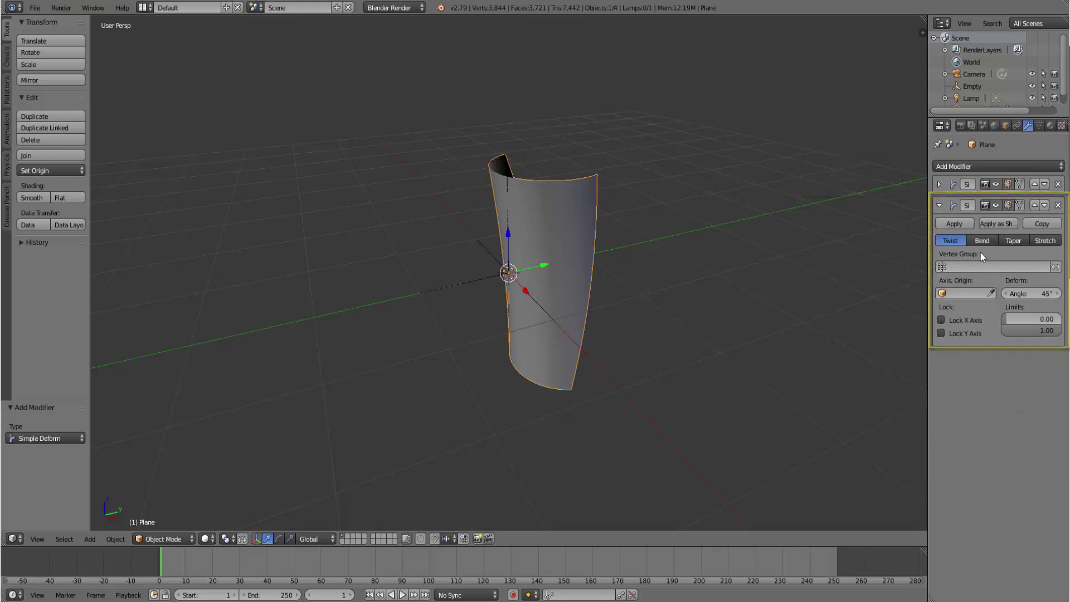
click(939, 320)
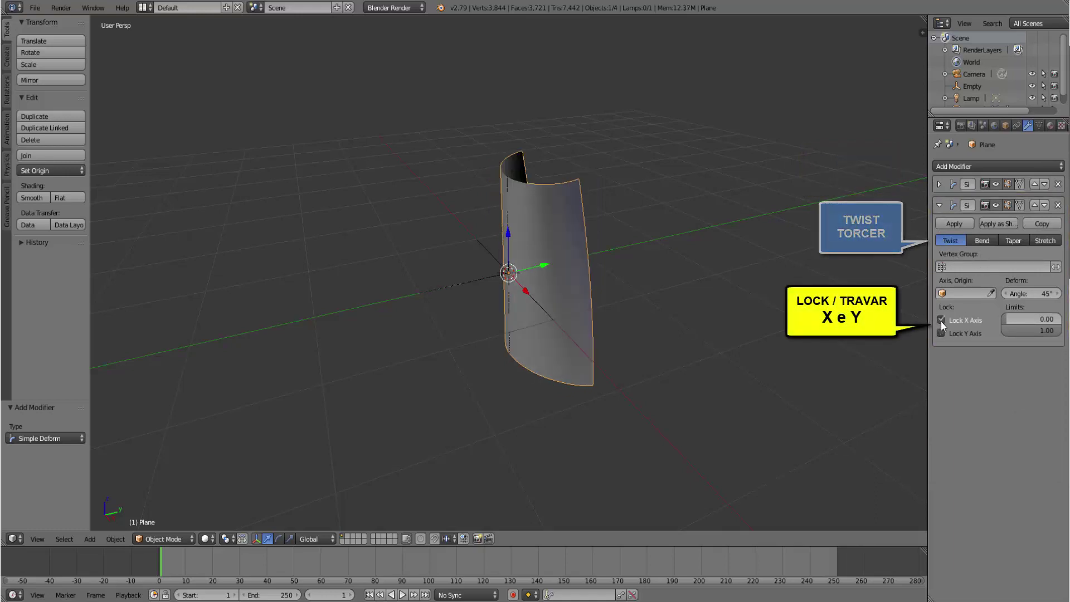
click(941, 332)
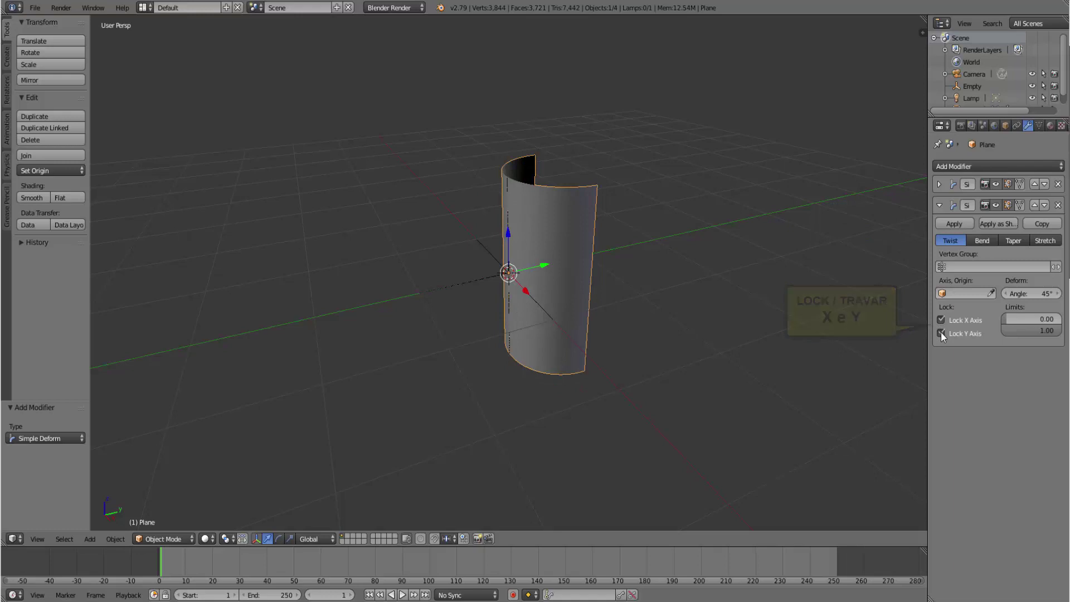
click(983, 240)
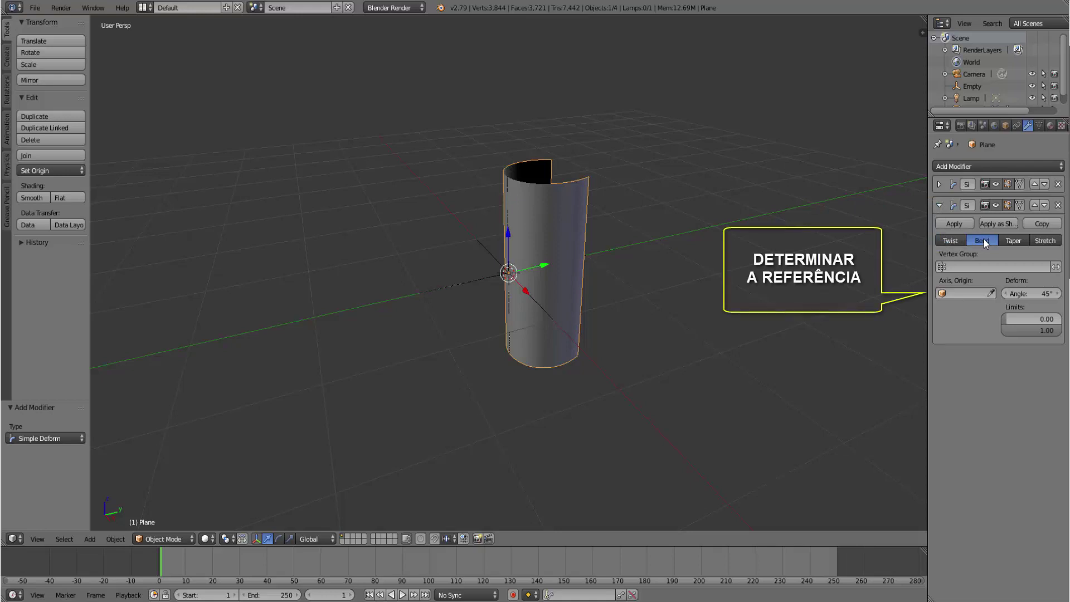
Set the second bend's Axis, Origin to the Empty.
click(990, 293)
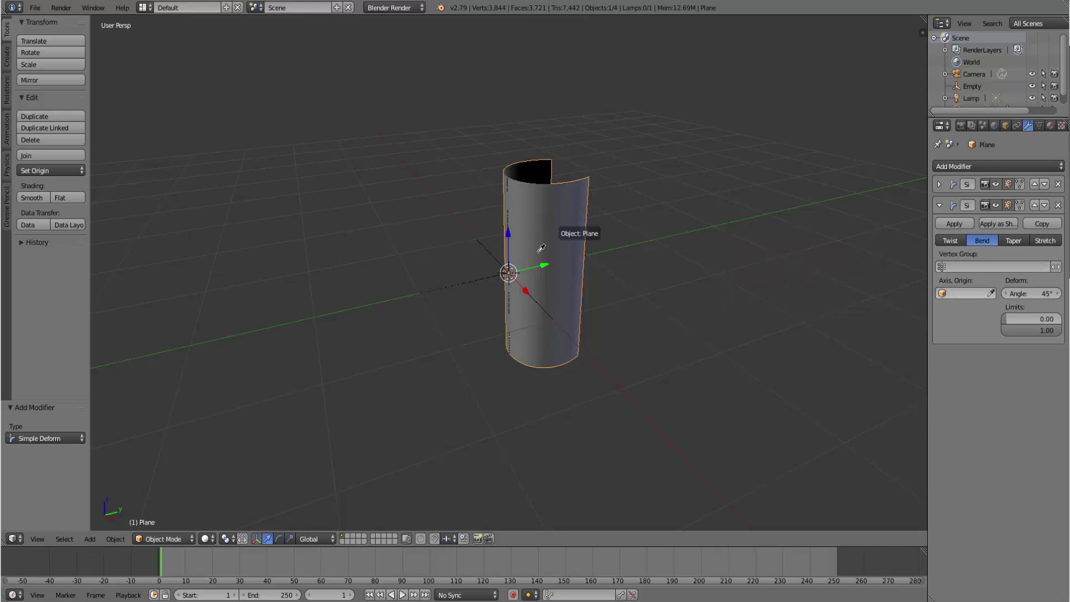
click(468, 278)
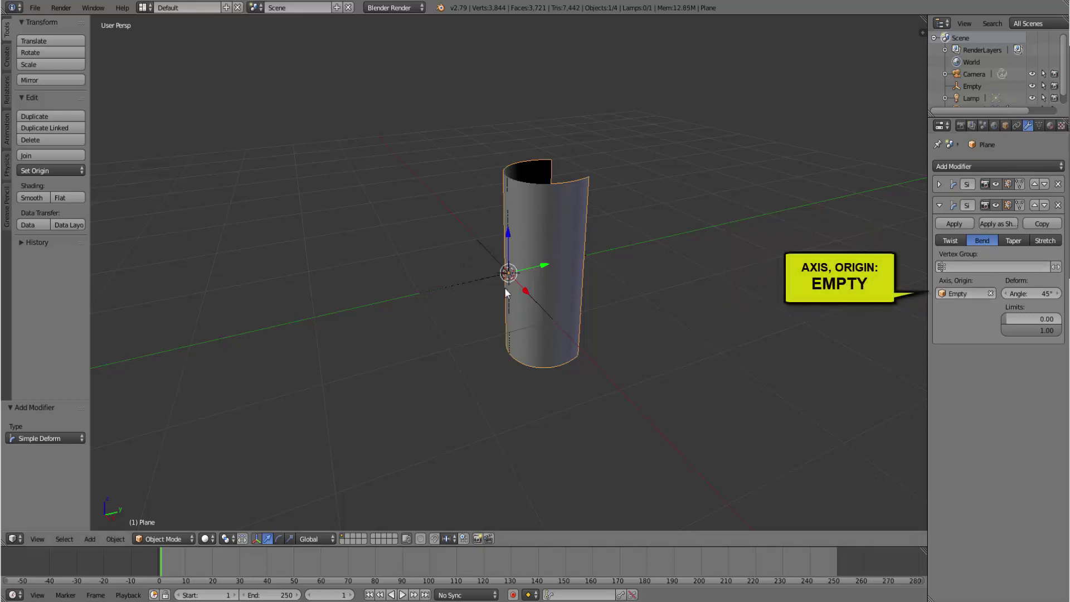
click(975, 294)
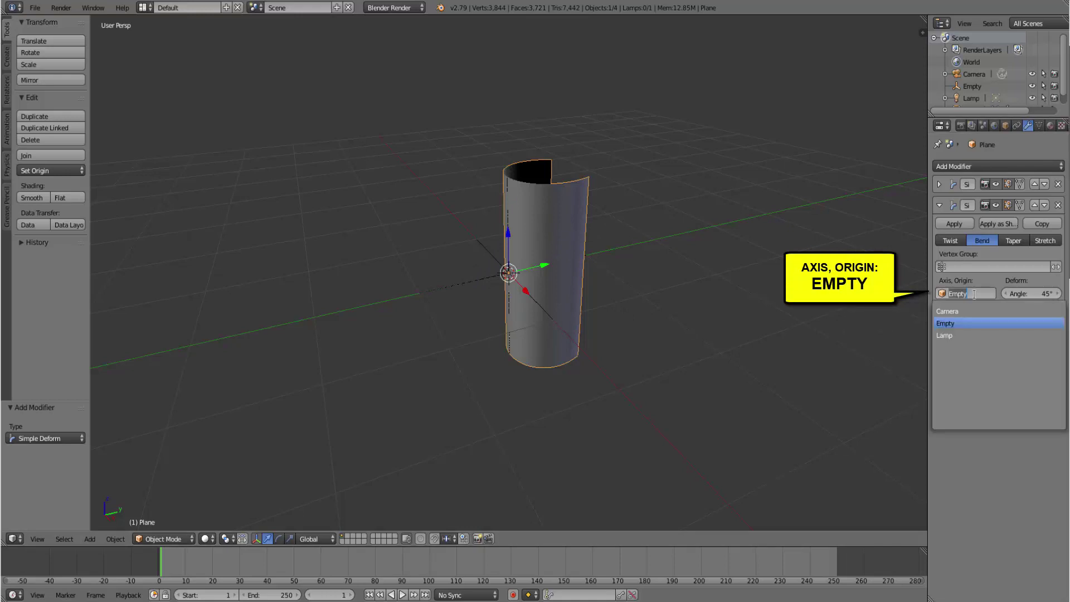
click(959, 323)
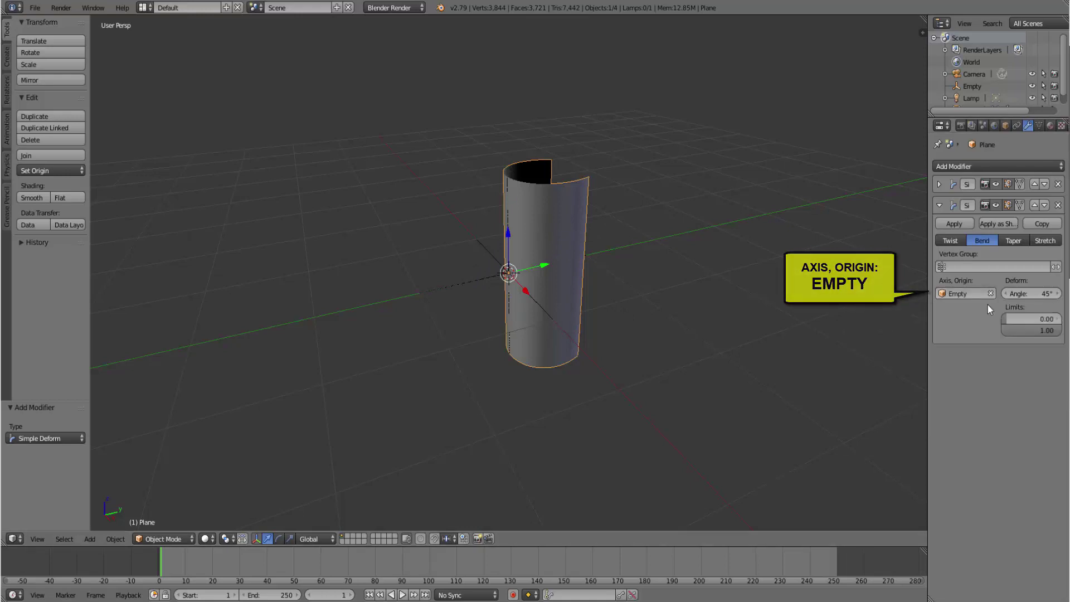
Set the second bend's angle to 360°.
click(1032, 294)
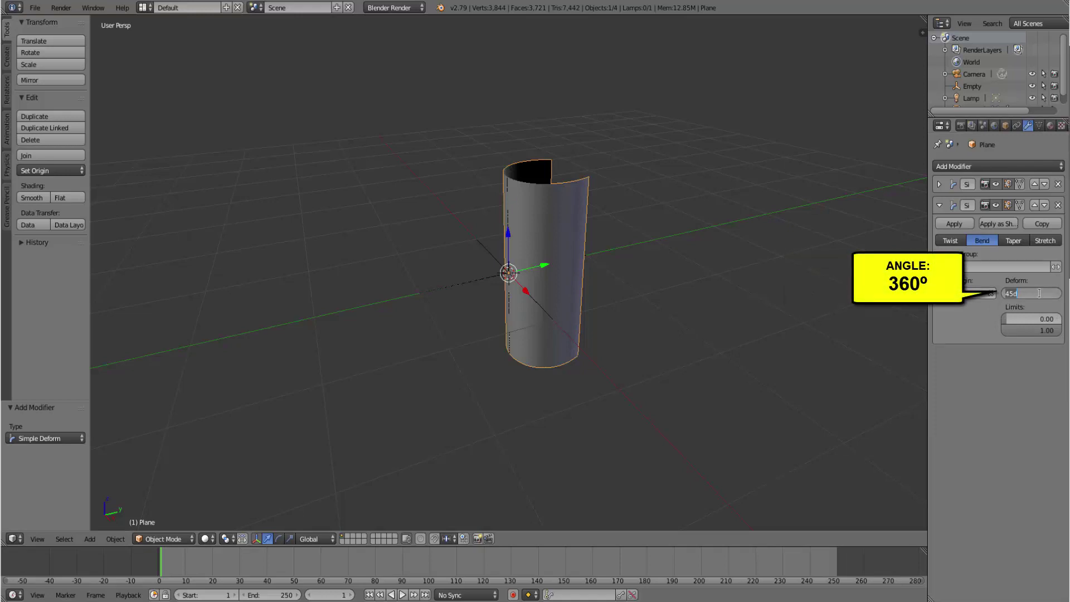
text(360)
key(Return)
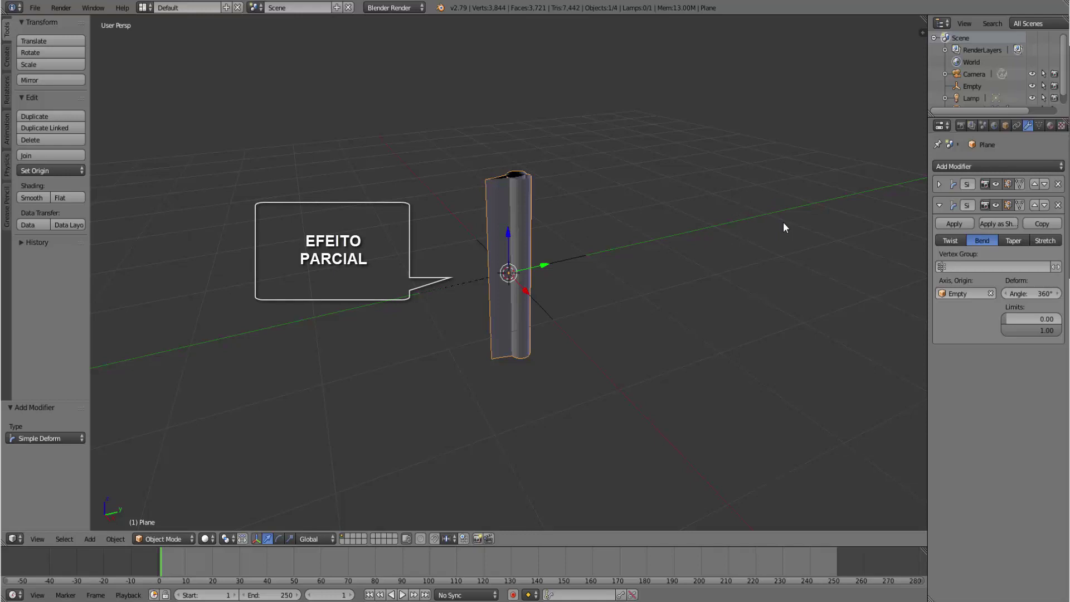
key(n)
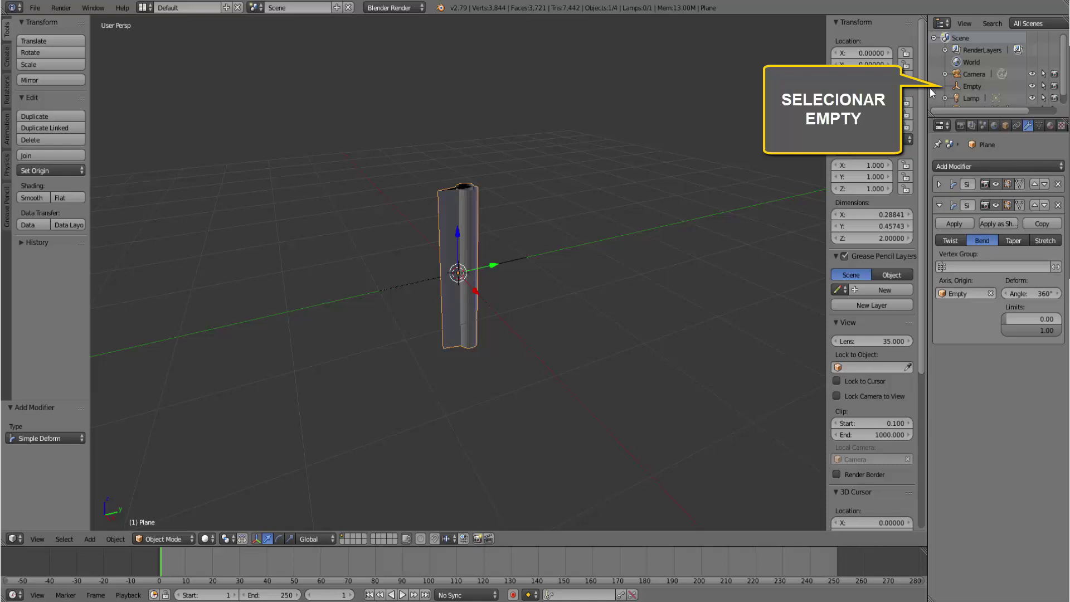
Select the Empty and set its rotation to Y 90° and Z 360°.
right_click(413, 283)
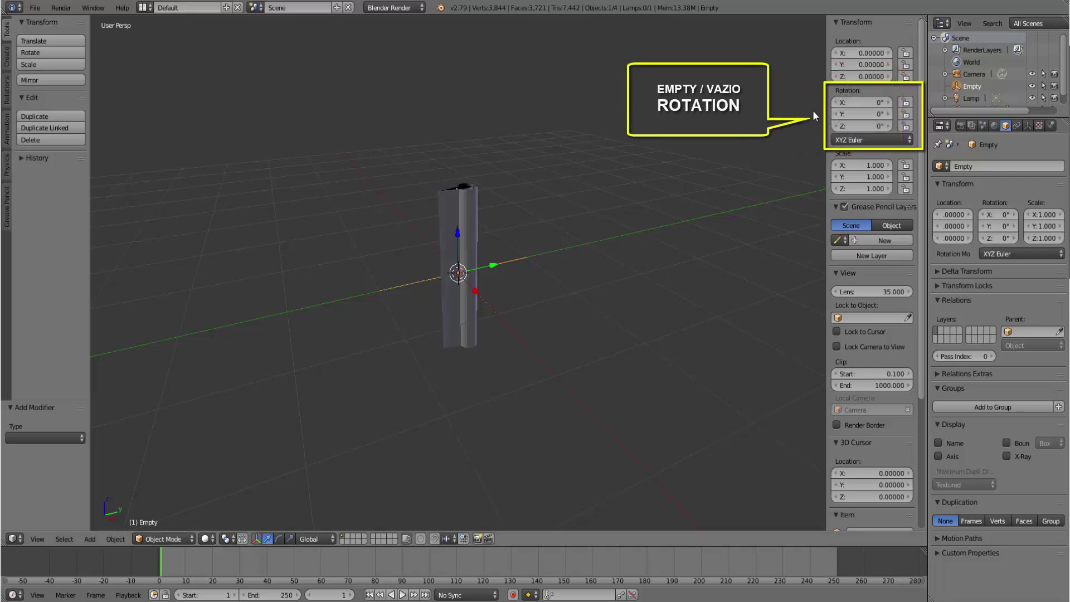
click(878, 116)
text(90)
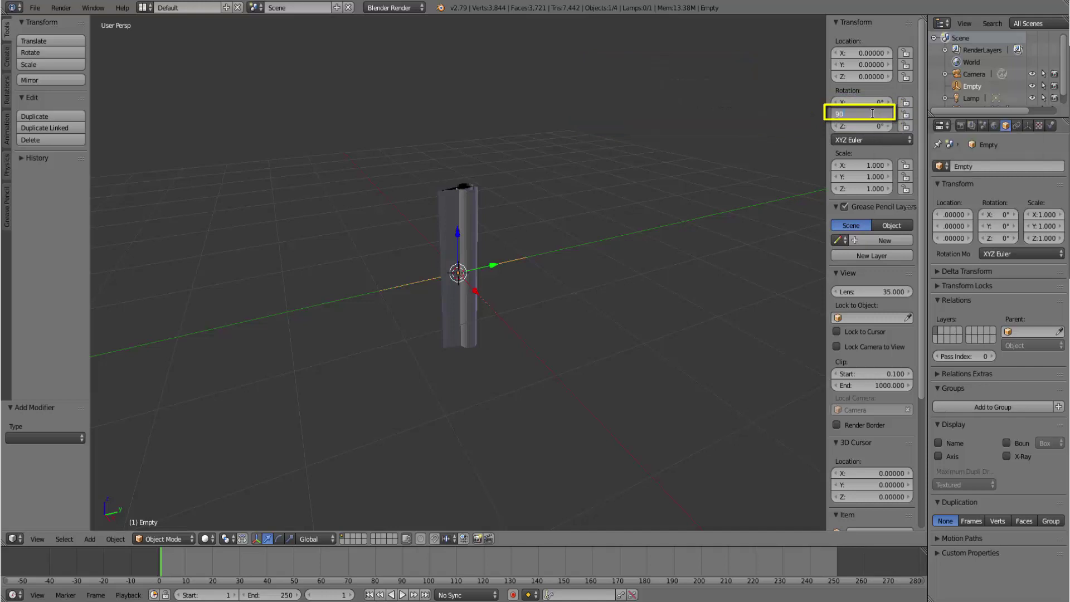
key(Return)
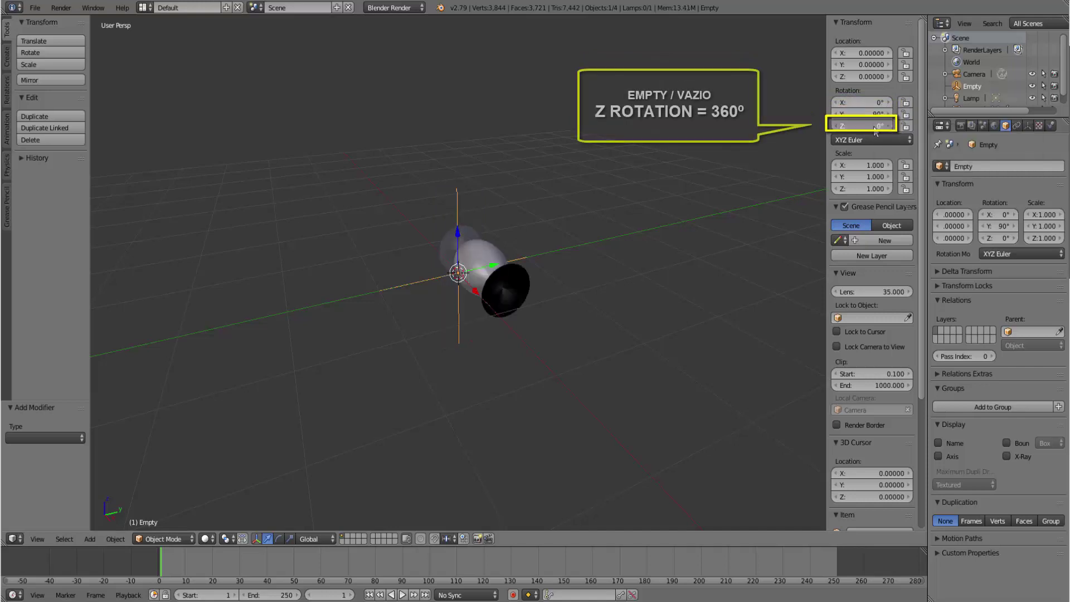
click(874, 127)
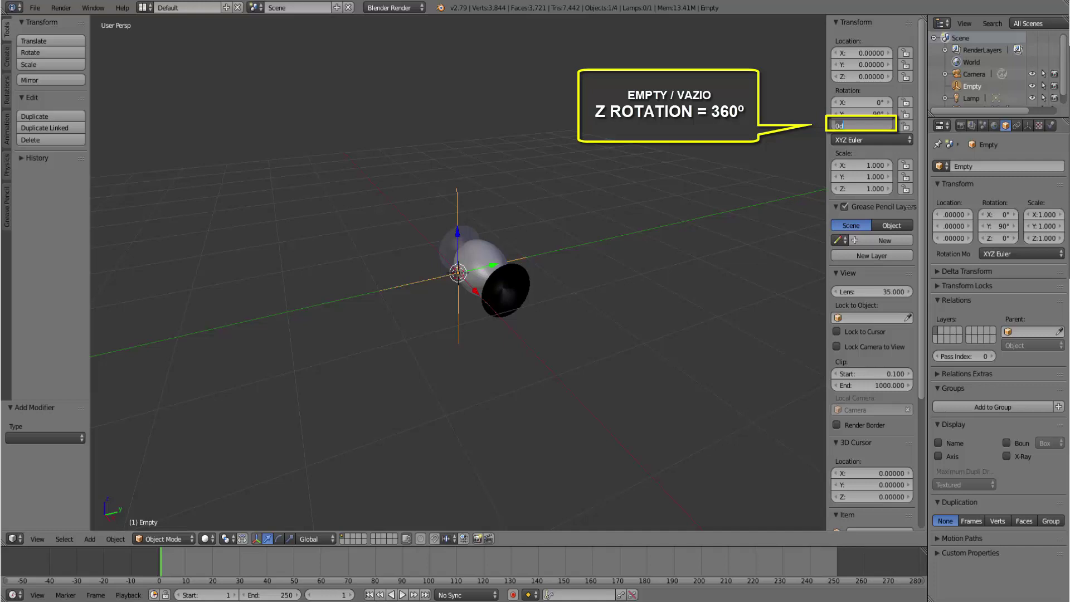
key(Return)
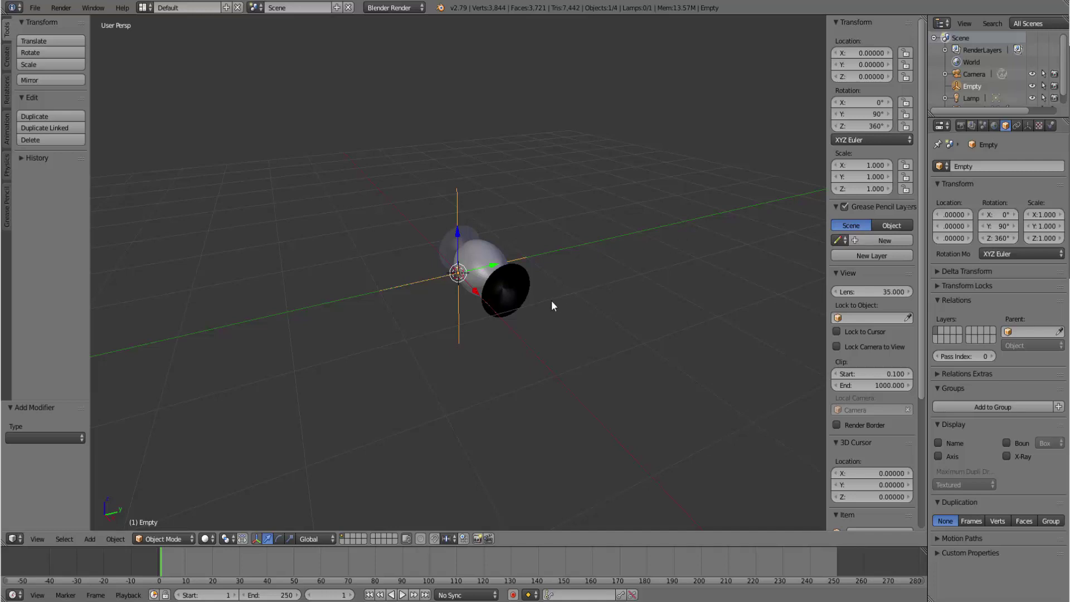
Select the deformed Plane and scale it along Z to 1.984, closing it into a sphere.
right_click(495, 253)
key(s)
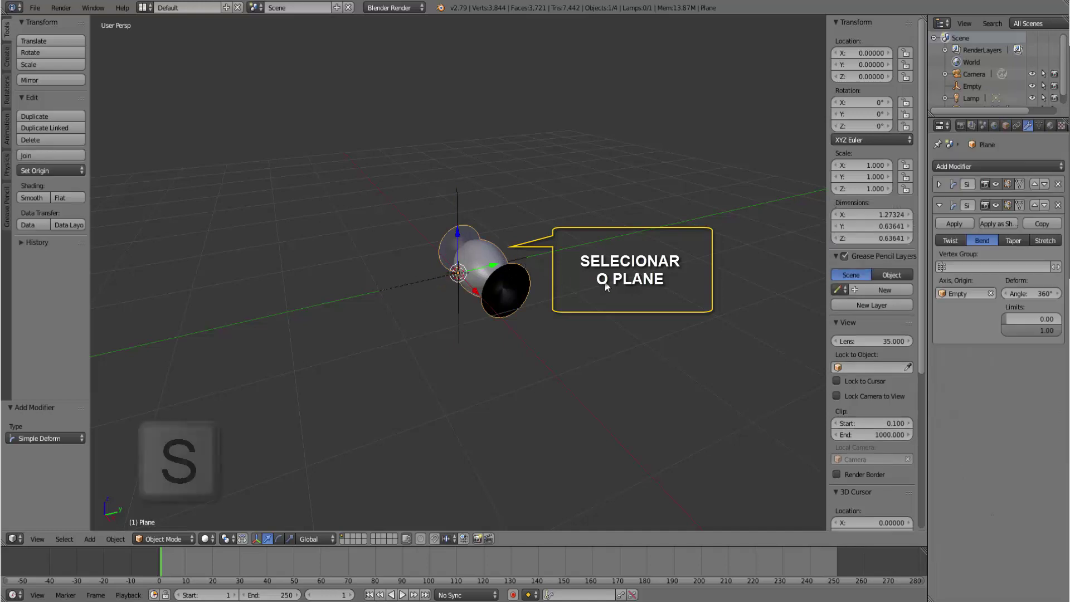
key(z)
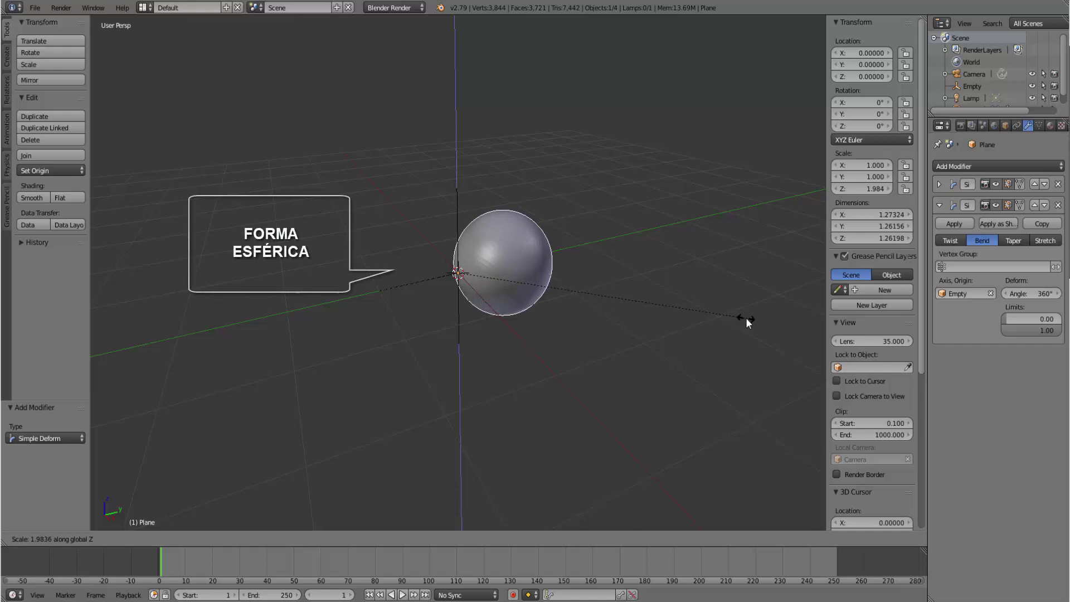
click(745, 319)
mouse_move(640, 330)
middle_down()
mouse_move(690, 309)
mouse_move(647, 319)
middle_up()
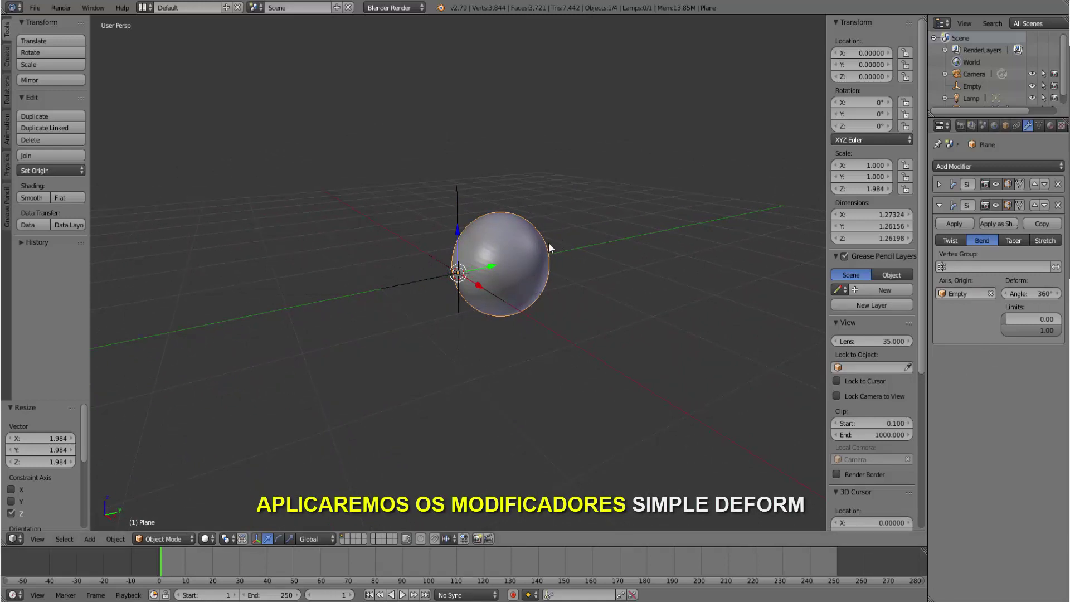
Apply the 180° and then the 360° Simple Deform bend modifiers to bake the sphere.
click(939, 184)
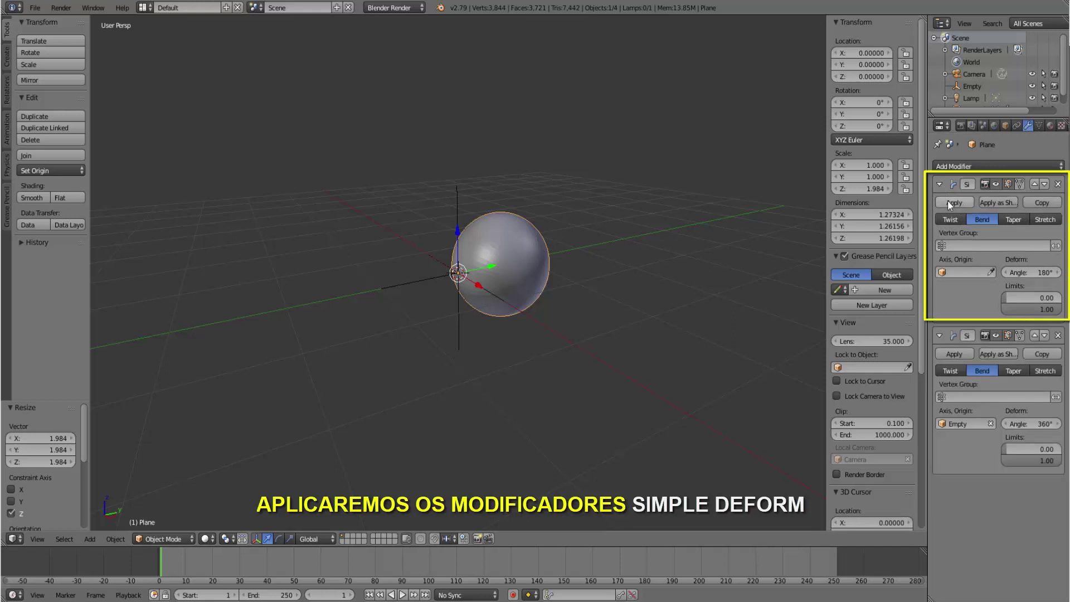
click(952, 200)
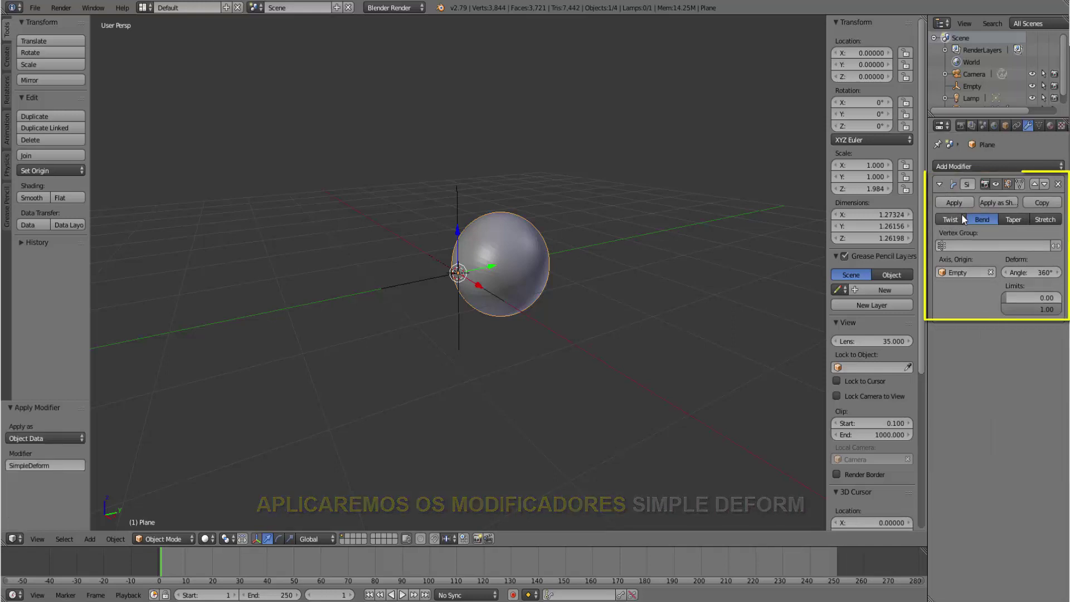
click(952, 201)
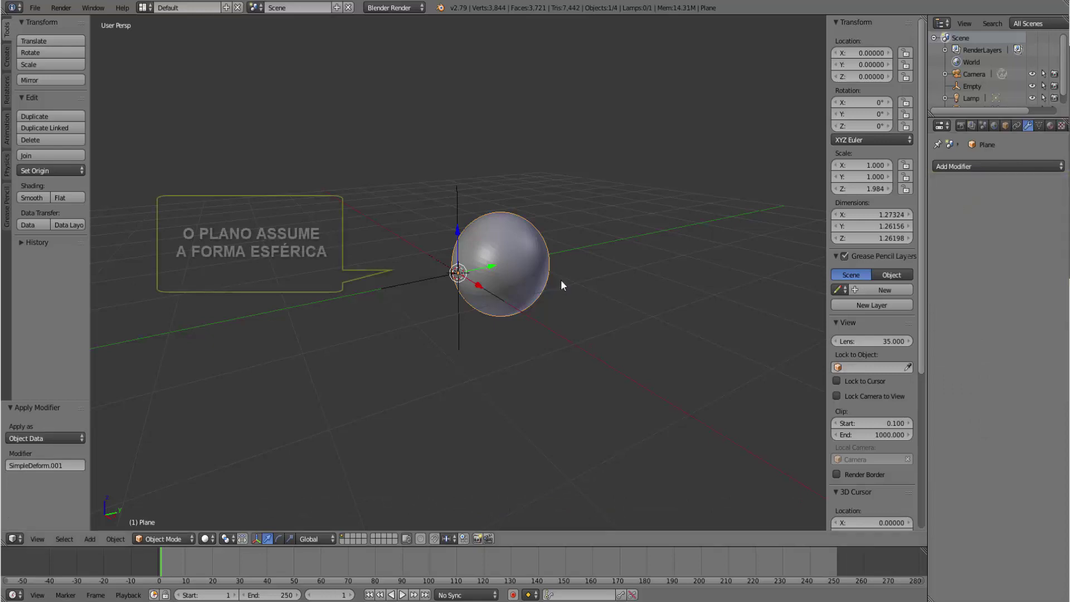
scroll(577, 279, up, 3)
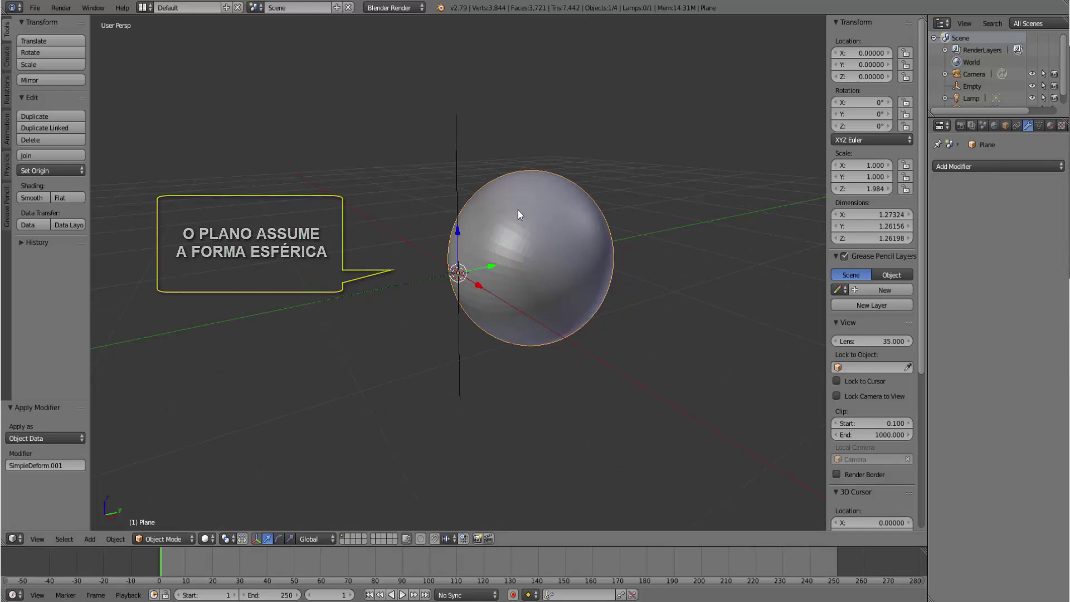
Apply Smooth shading to the sphere and orbit to inspect its surface.
click(35, 198)
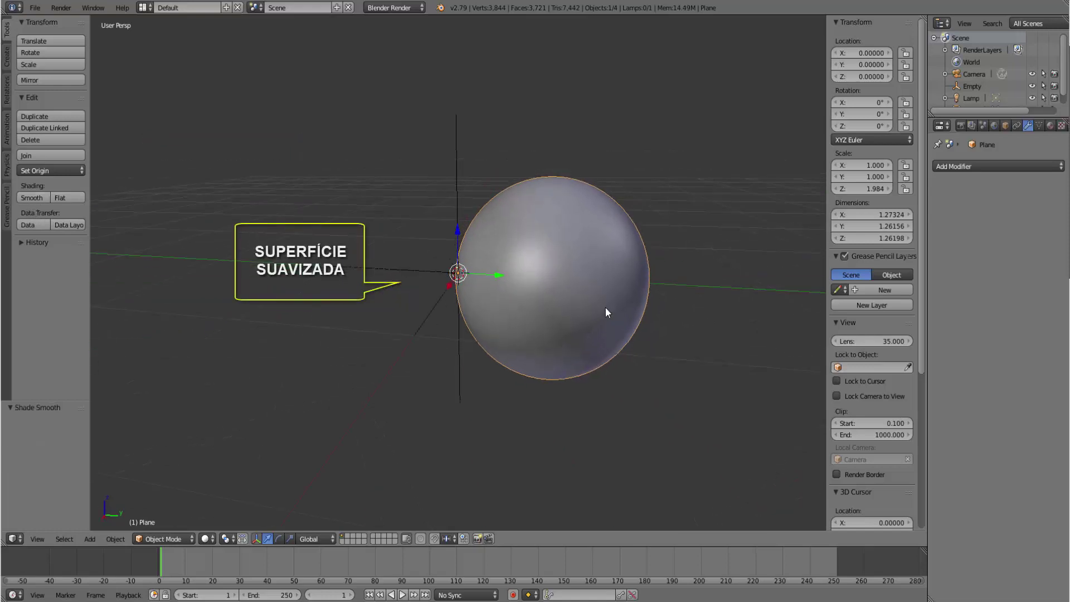
mouse_move(606, 312)
middle_down()
mouse_move(568, 289)
mouse_move(556, 289)
mouse_move(573, 301)
mouse_move(526, 311)
middle_up()
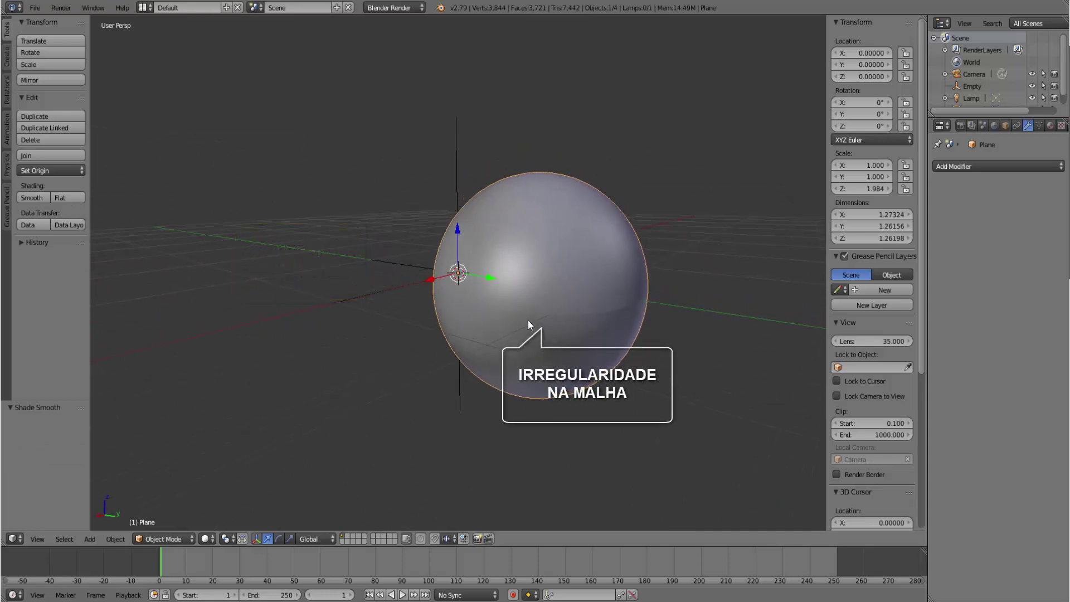
scroll(612, 300, down, 1)
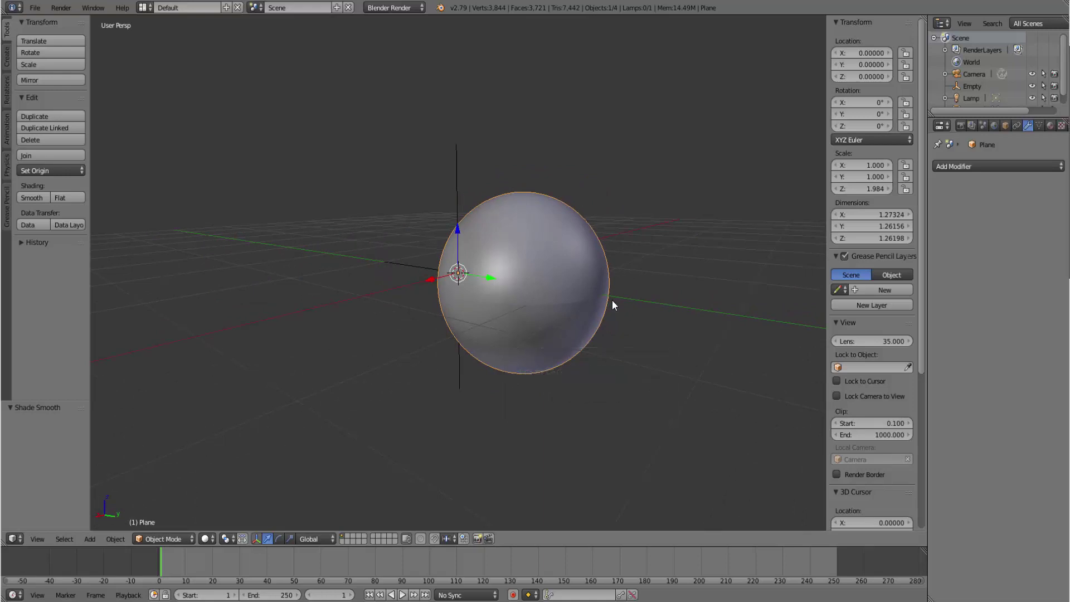
In Edit Mode with all vertices selected, run Remove Doubles to merge 62 duplicate vertices.
click(179, 539)
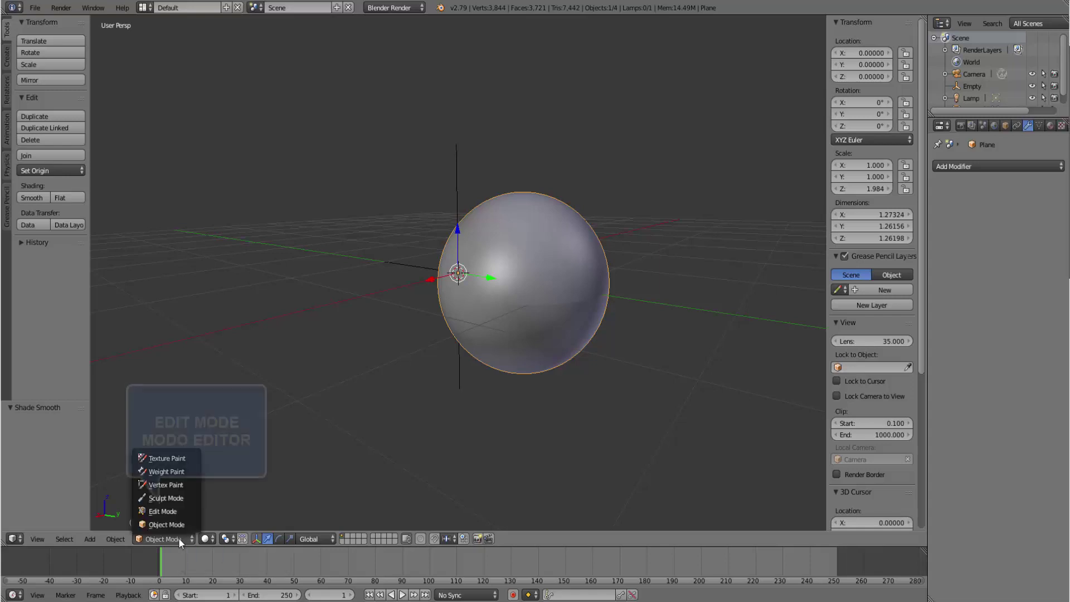
click(175, 508)
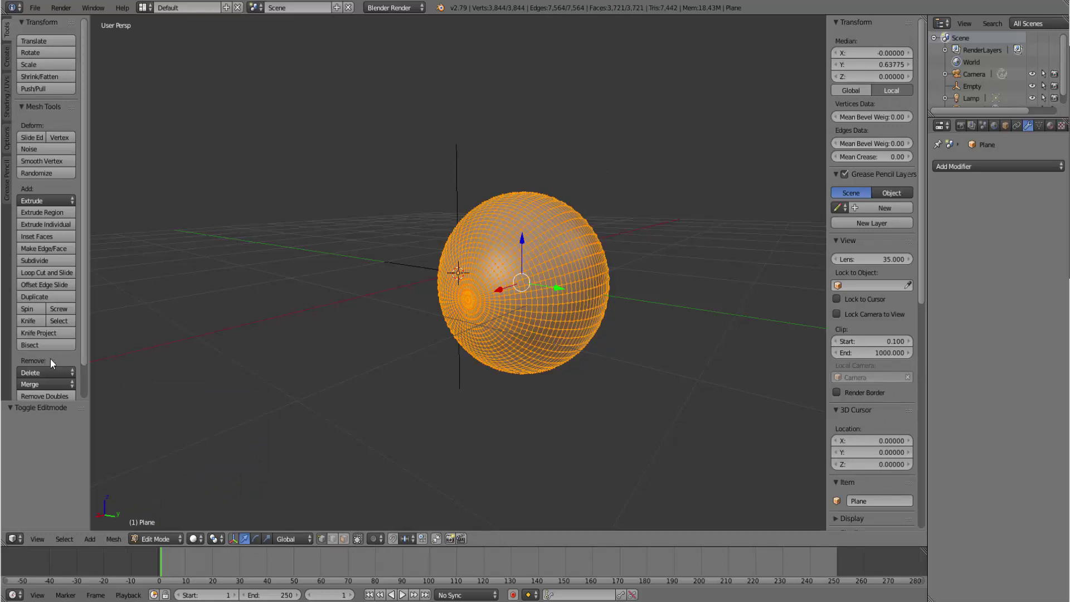
drag(84, 349, 83, 369)
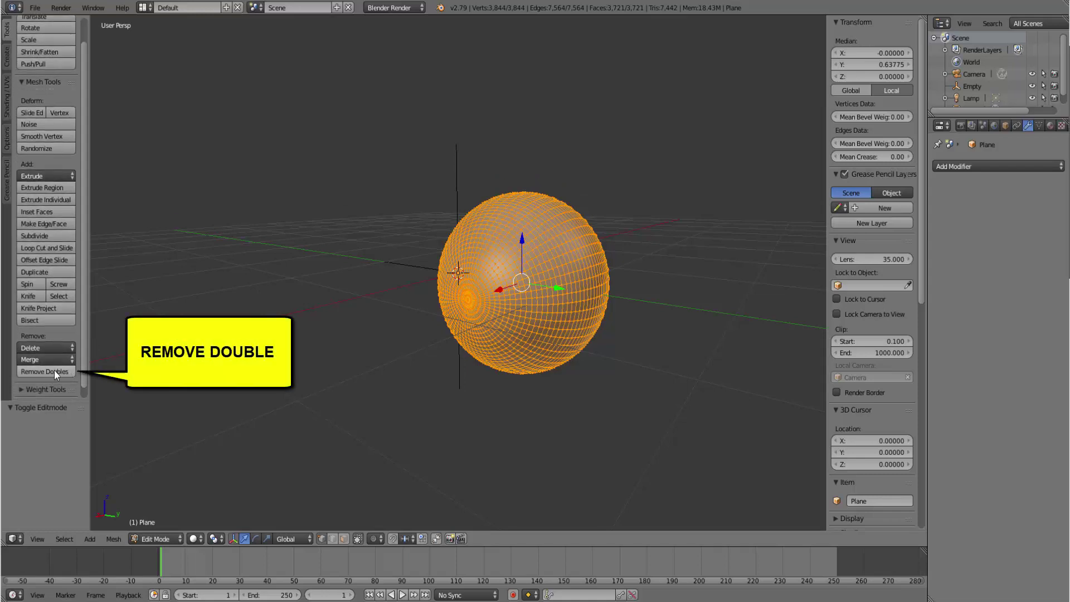
click(62, 371)
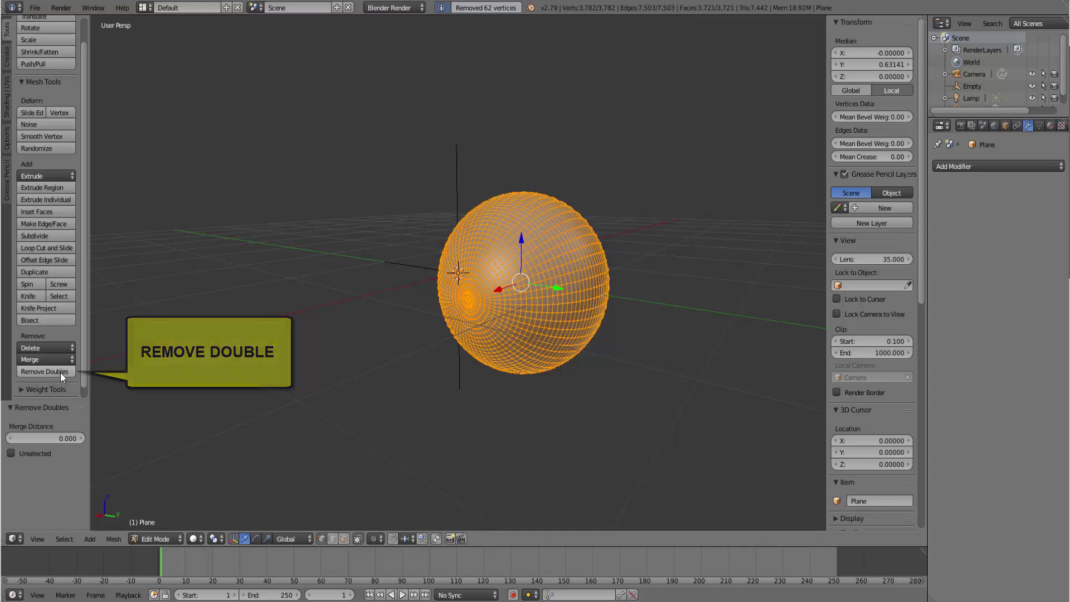
Return to Object Mode and orbit to check the fixed sphere surface.
click(153, 538)
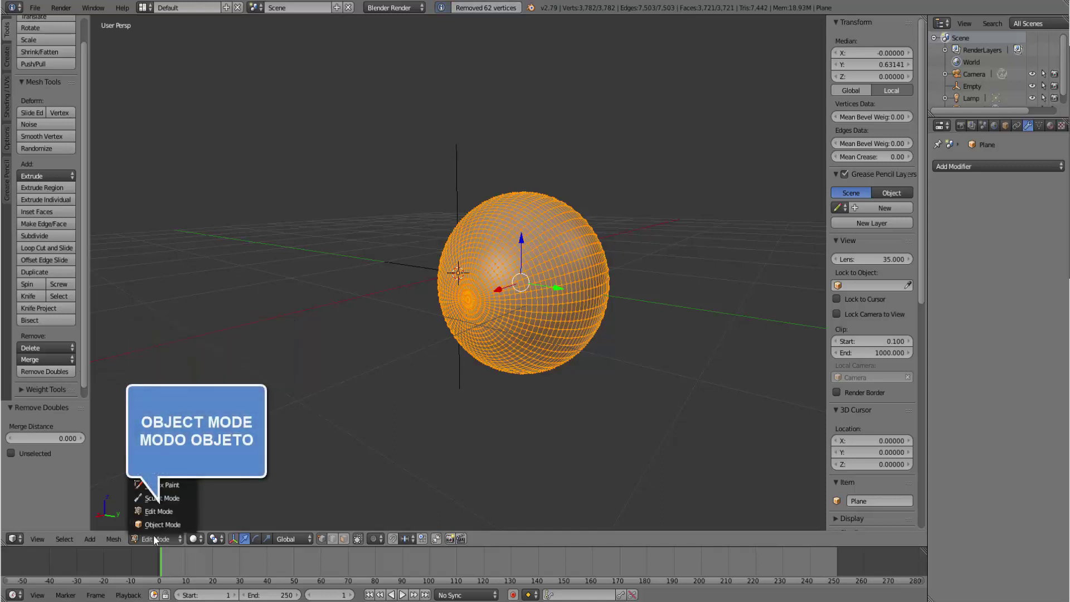
click(155, 524)
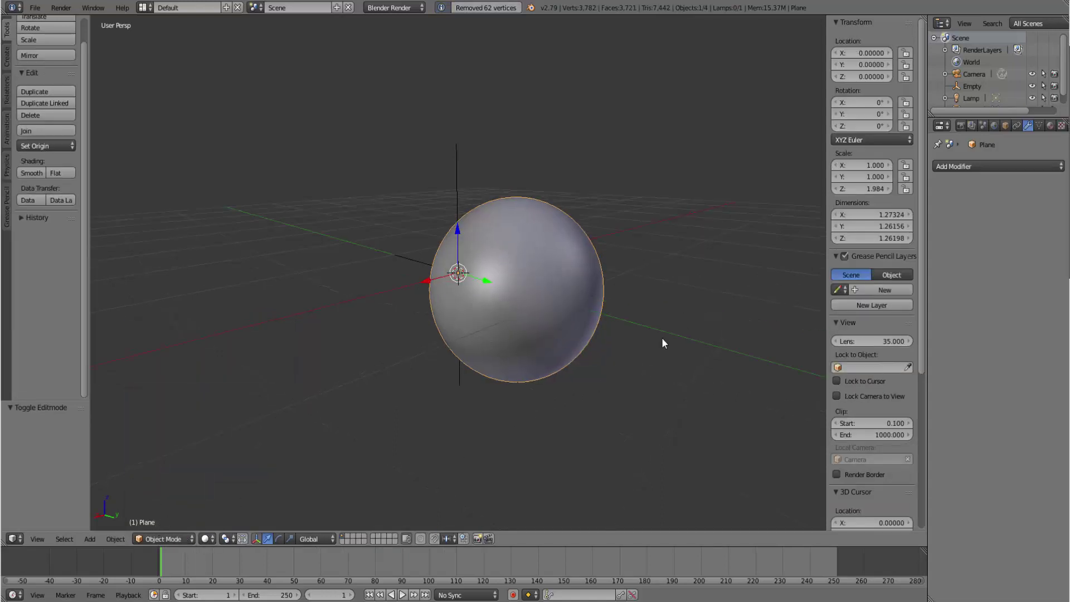
mouse_move(594, 334)
middle_down()
mouse_move(577, 301)
mouse_move(501, 288)
mouse_move(457, 345)
mouse_move(563, 362)
mouse_move(611, 328)
mouse_move(667, 334)
mouse_move(580, 313)
mouse_move(679, 348)
mouse_move(596, 303)
mouse_move(593, 329)
mouse_move(599, 310)
mouse_move(609, 317)
middle_up()
Use Set Origin > Geometry to Origin to centre the sphere's mesh on its origin.
scroll(608, 317, up, 1)
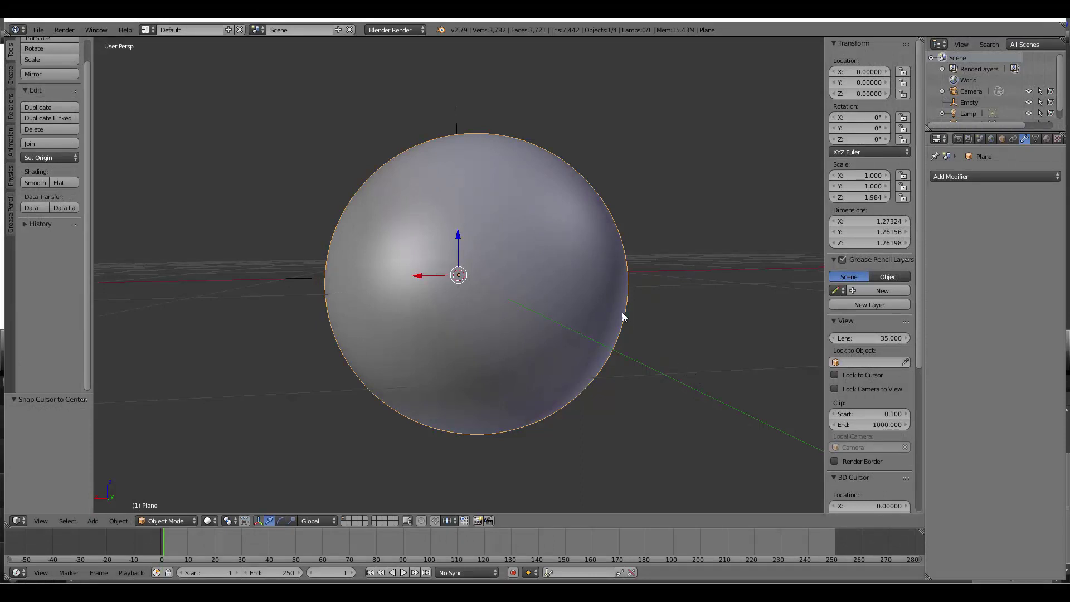
click(76, 158)
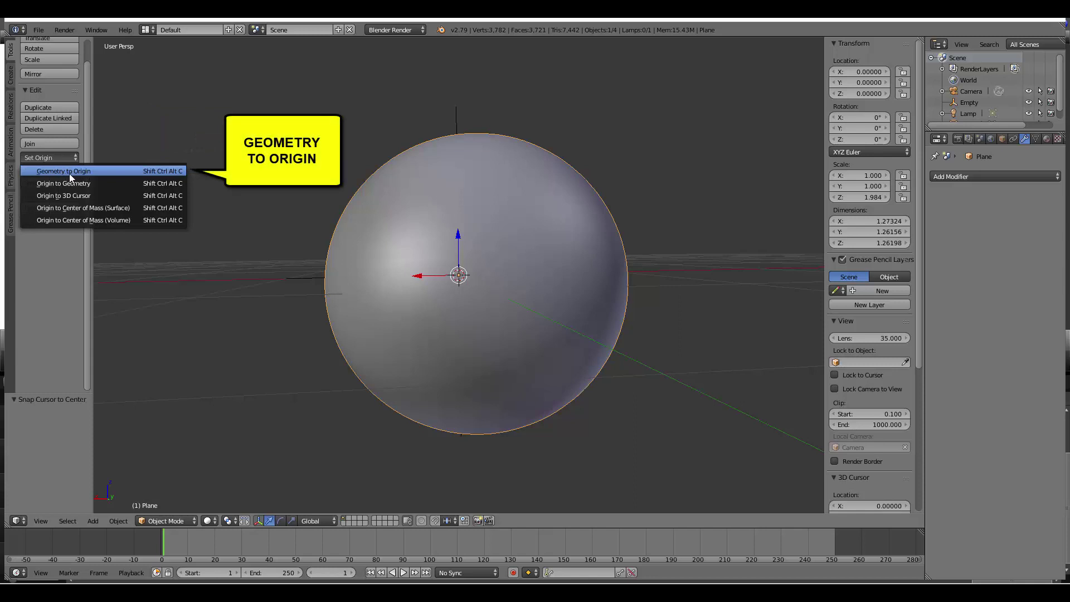
click(115, 171)
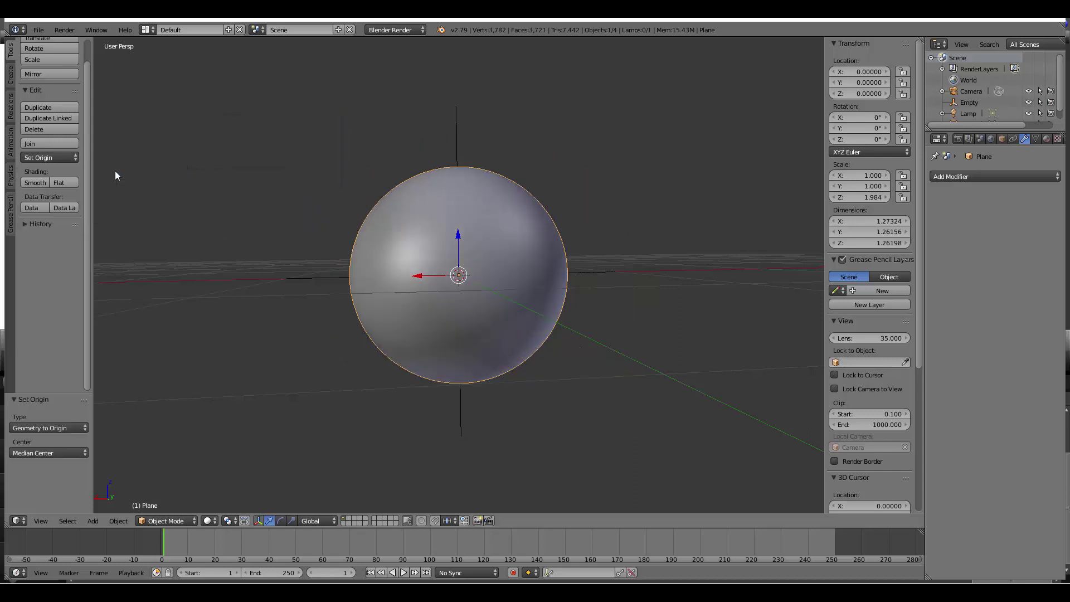
mouse_move(626, 312)
middle_down()
mouse_move(616, 336)
mouse_move(566, 287)
mouse_move(641, 314)
middle_up()
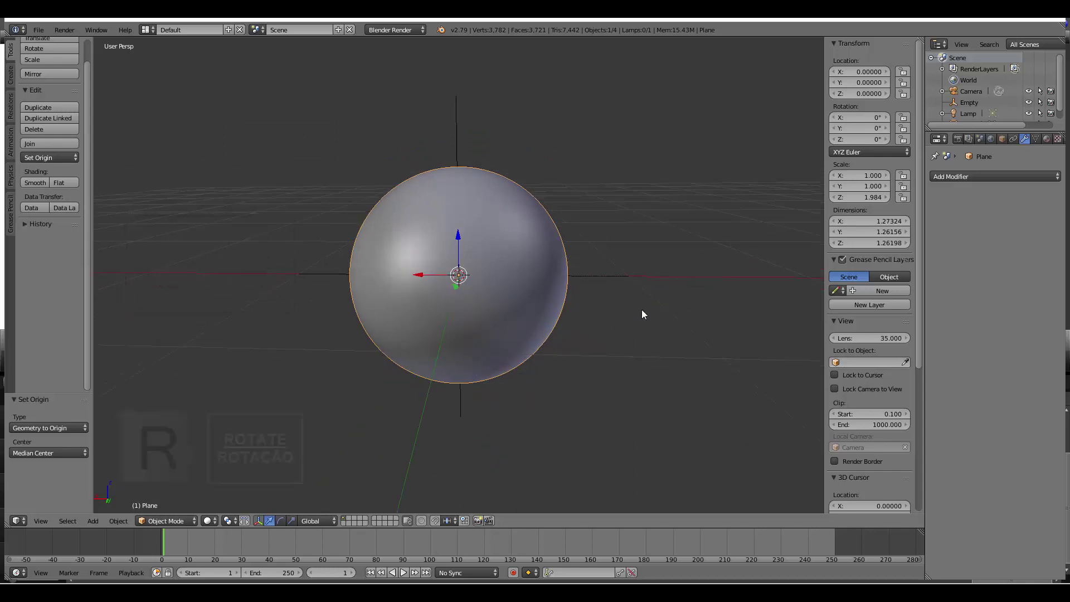
key(r)
right_click(634, 305)
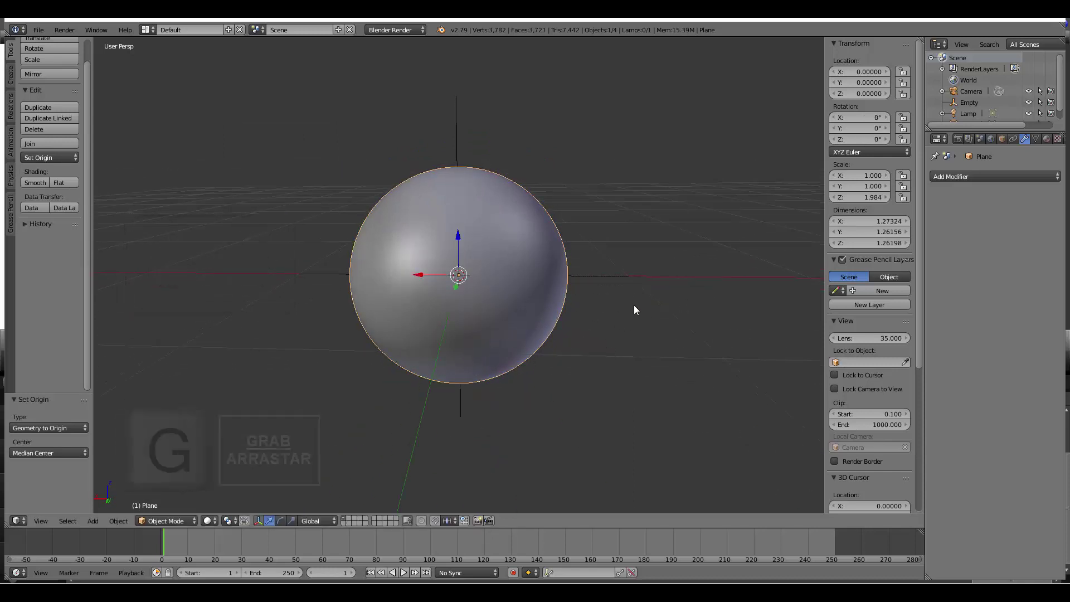
key(g)
right_click(599, 268)
key(s)
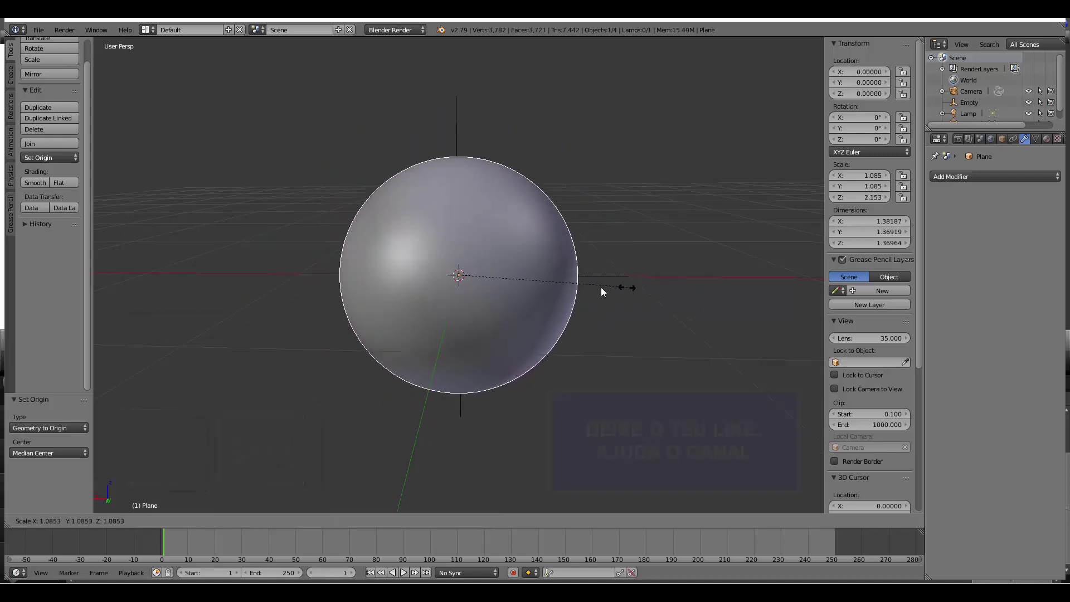
right_click(603, 289)
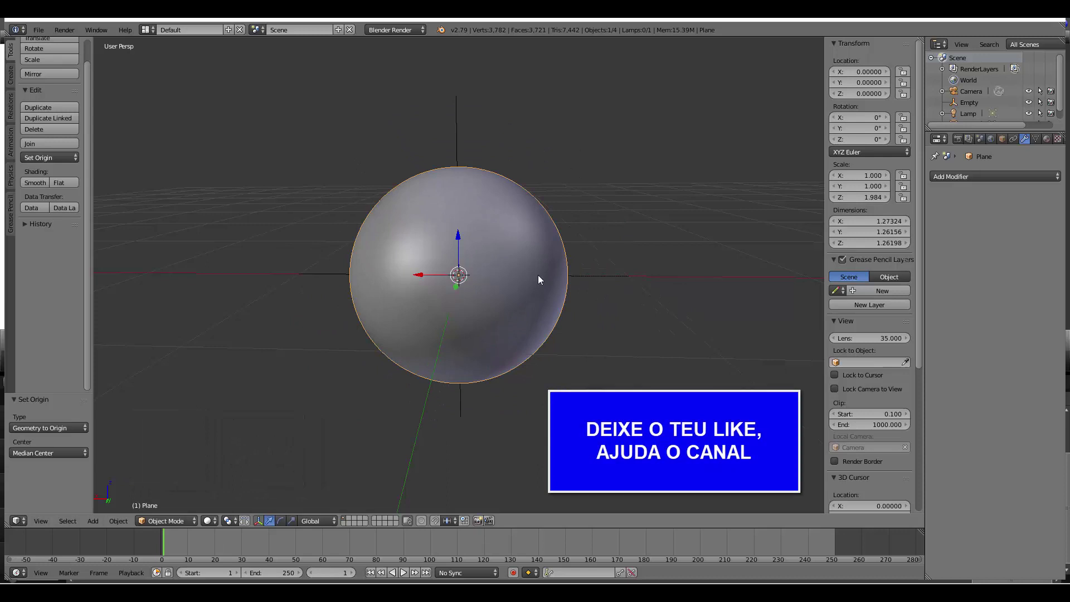
scroll(613, 265, down, 1)
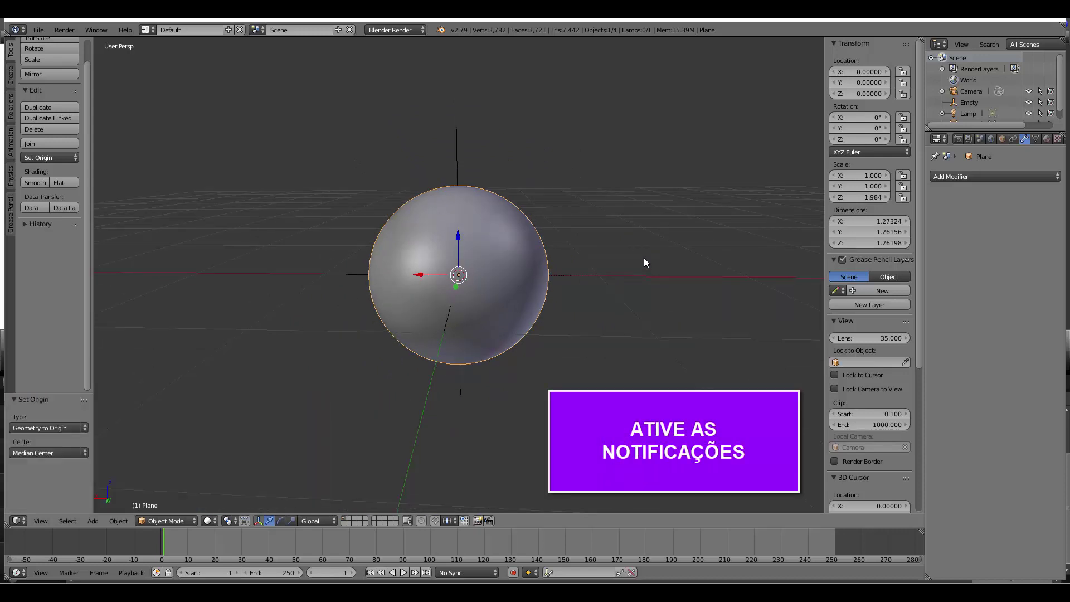